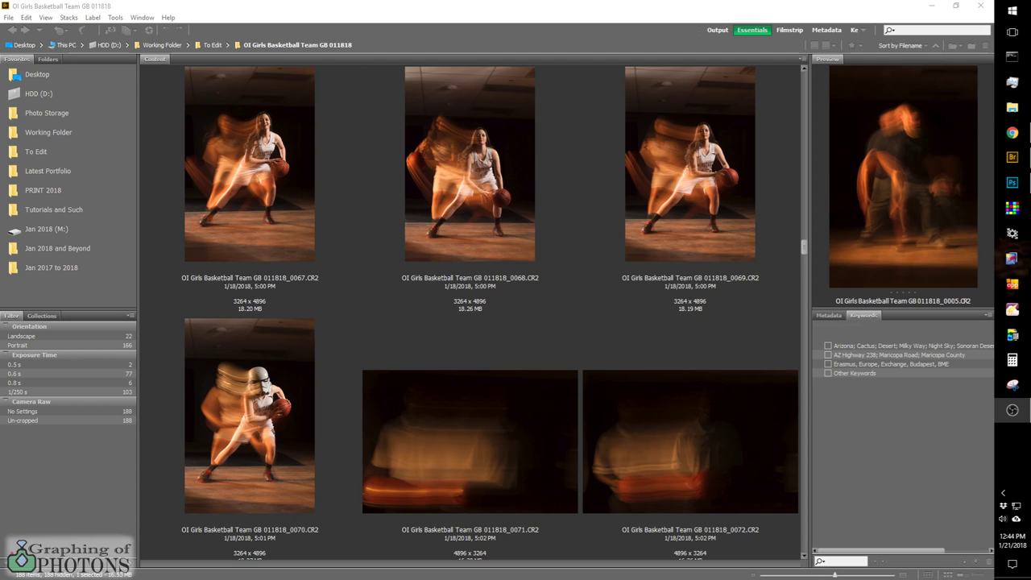
Step: Open OI Girls Basketball Team GB 011818_0070.CR2 in Camera Raw and set Exposure +0.50, Blacks -25, Shadows -38 and Clarity +41
left_click(251, 413)
double_click(306, 468)
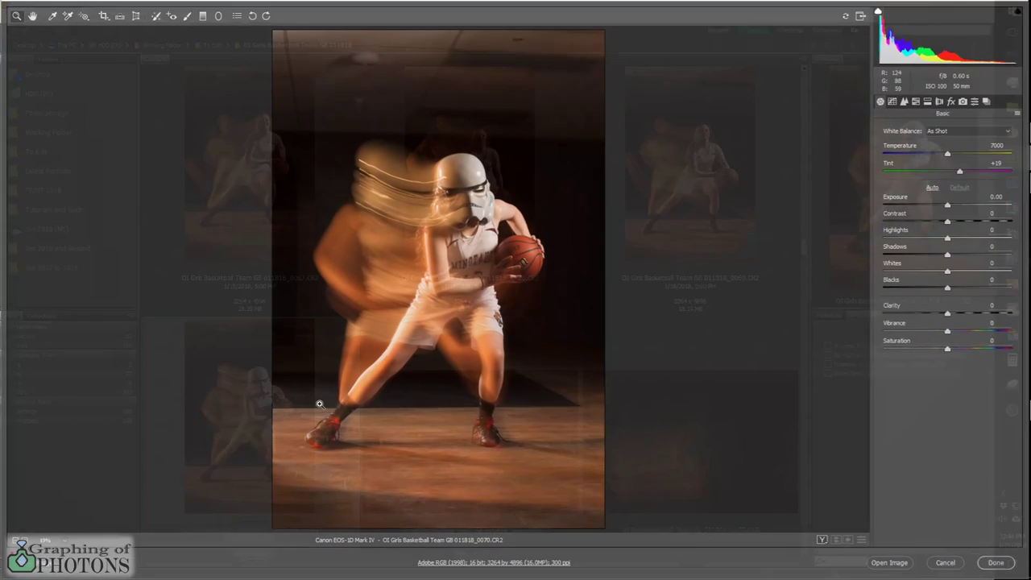
left_click(955, 206)
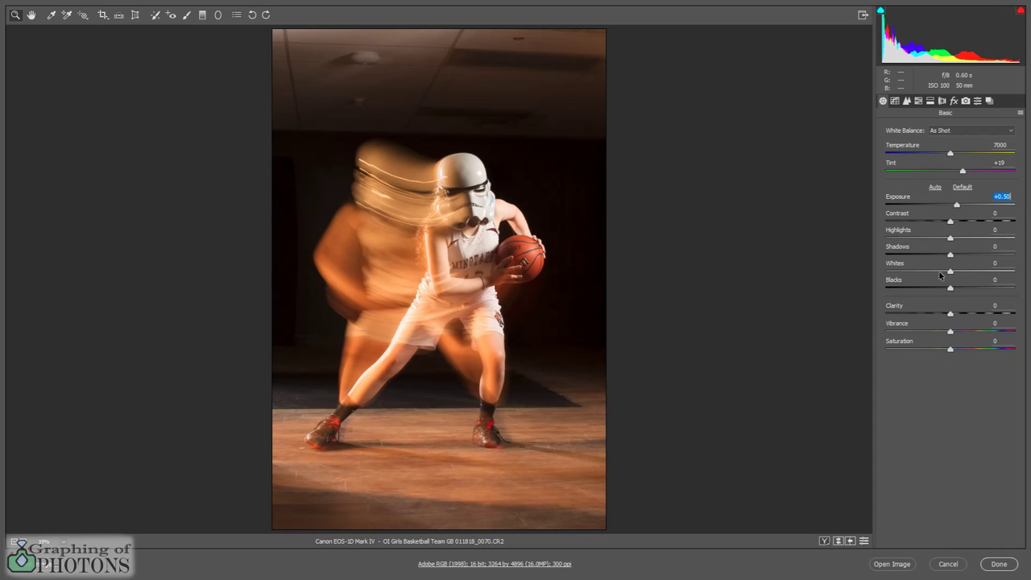
left_click_drag(951, 288, 934, 288)
left_click_drag(951, 255, 925, 255)
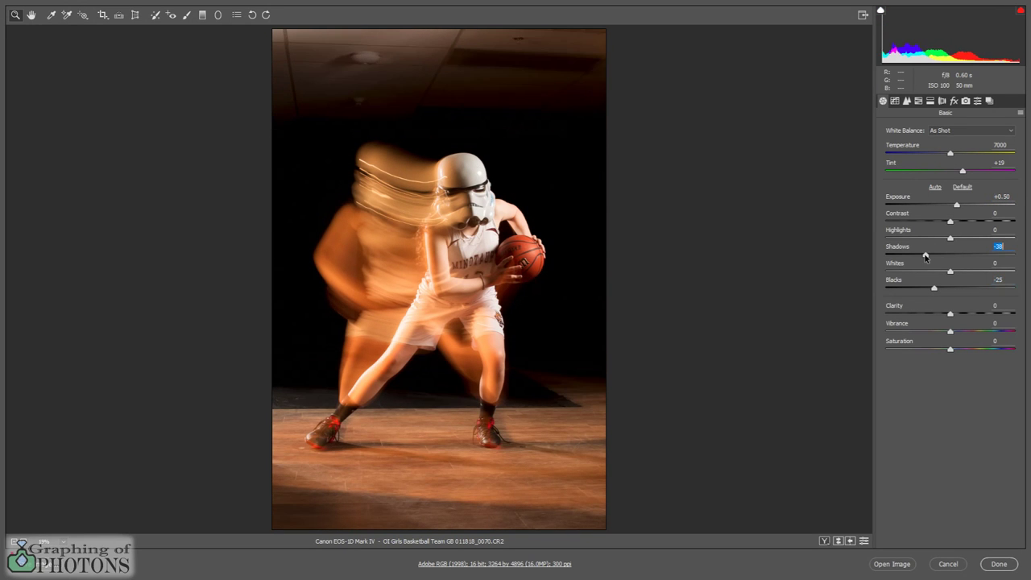
left_click_drag(950, 313, 976, 315)
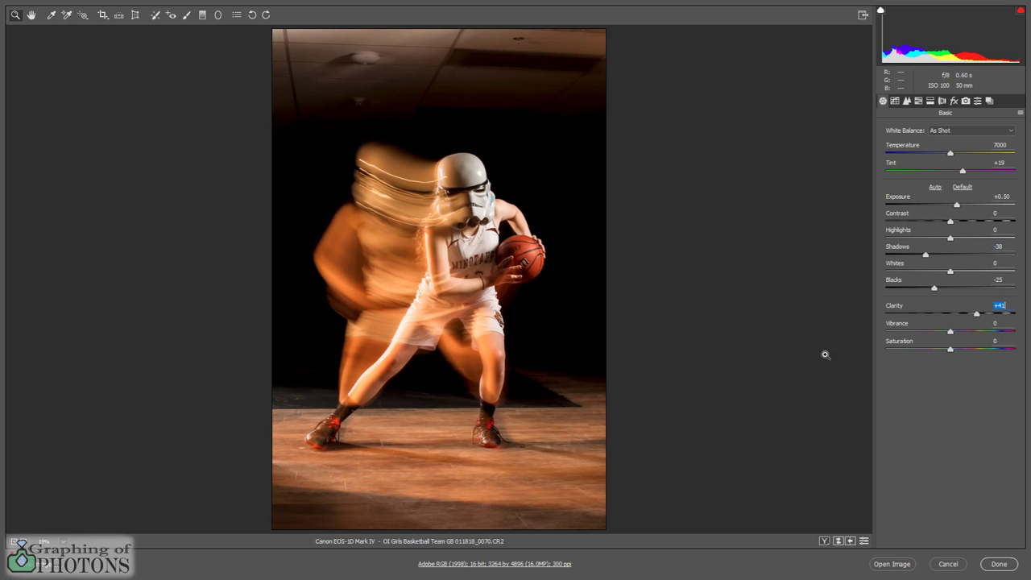
Step: Crop the photo around the helmeted player and her motion blur to 2553 by 3830 pixels, and keep the raw edits without opening the image
key("c")
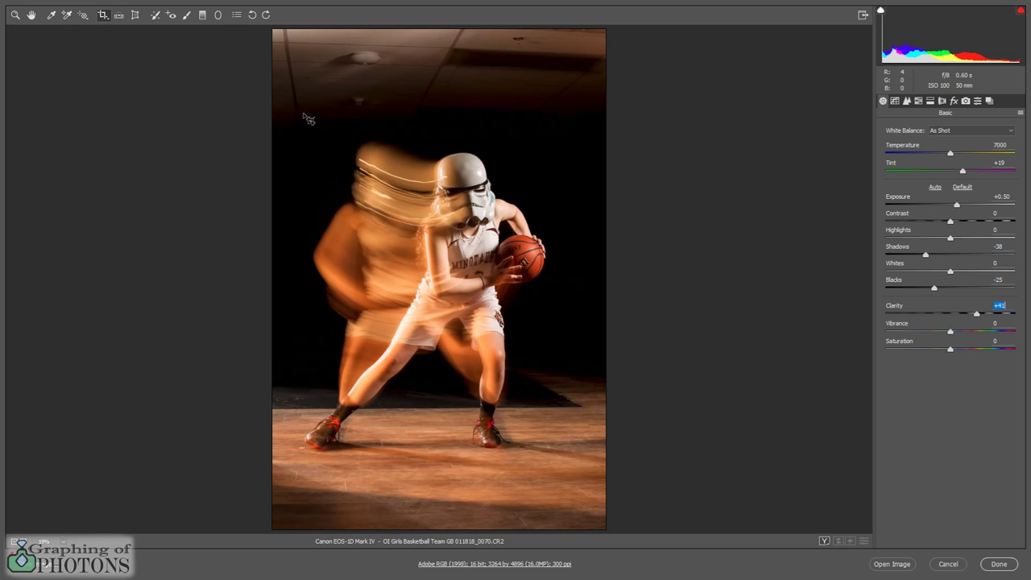
left_click_drag(302, 106, 569, 503)
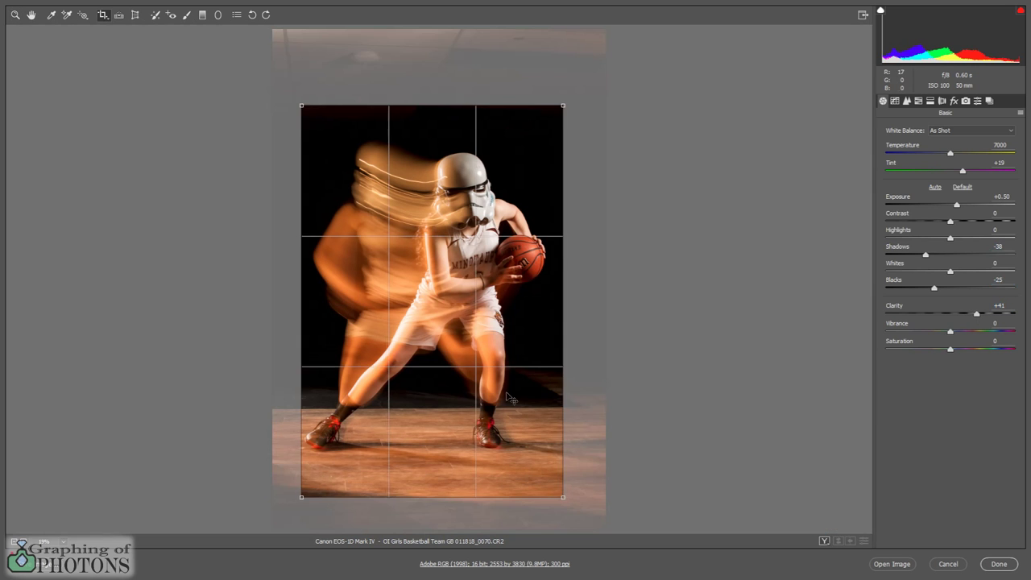
left_click_drag(512, 400, 506, 392)
key("Return")
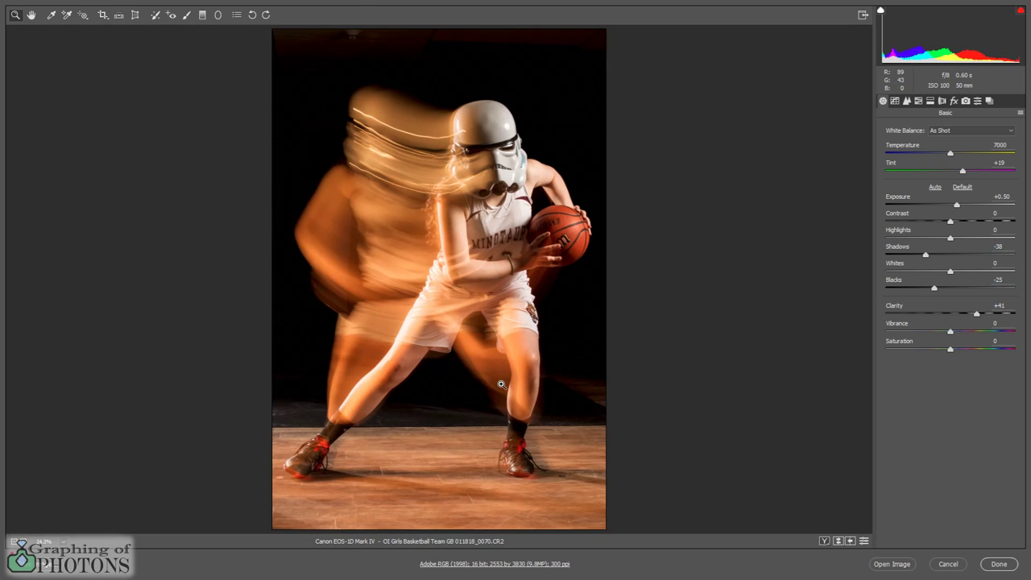
left_click(999, 564)
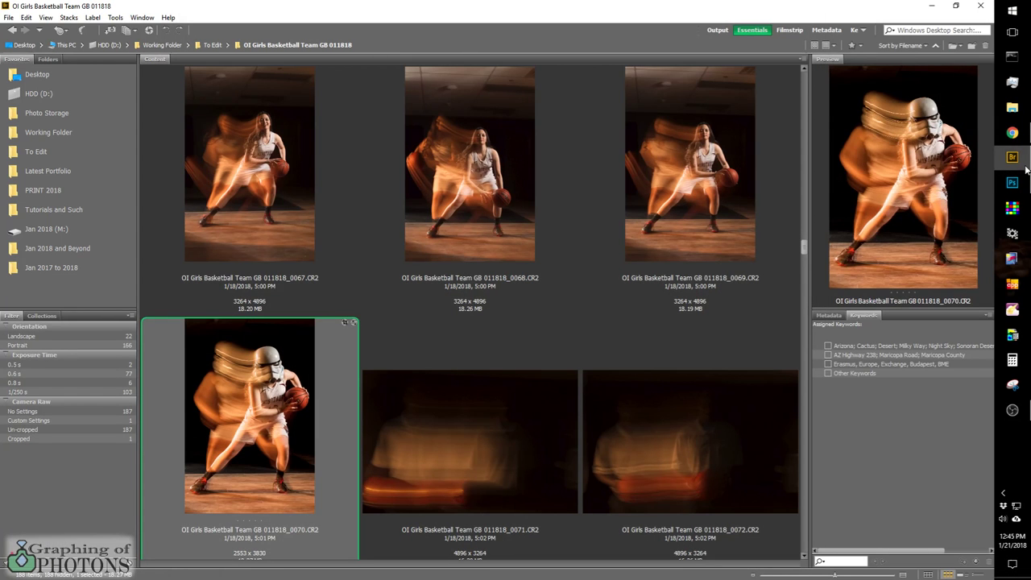
Step: Switch to Google Drive in Chrome and browse the backed-up OI Girls Basketball Team GB 011818 folder inside Working Folder, To Edit
left_click(1013, 133)
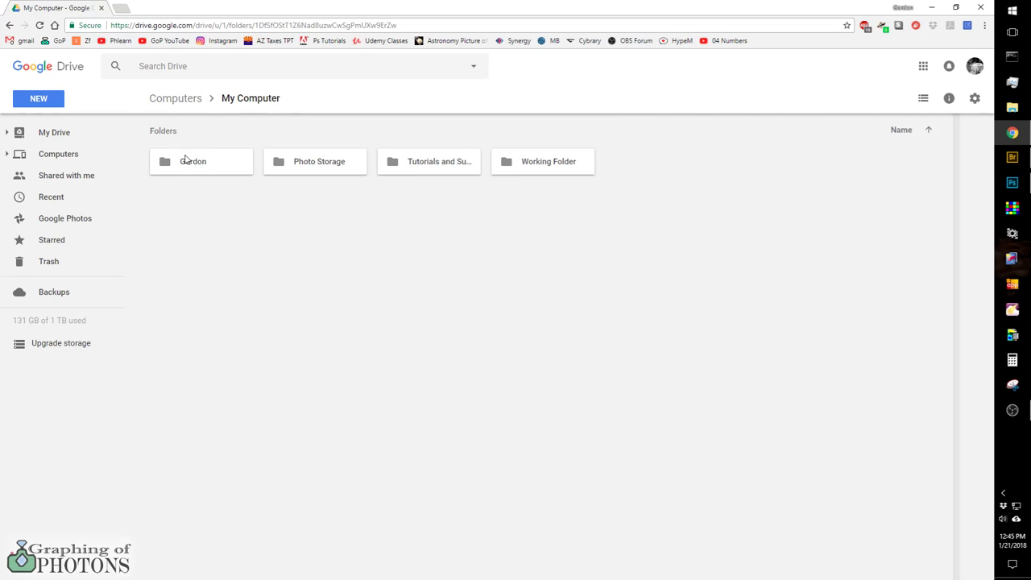
double_click(555, 162)
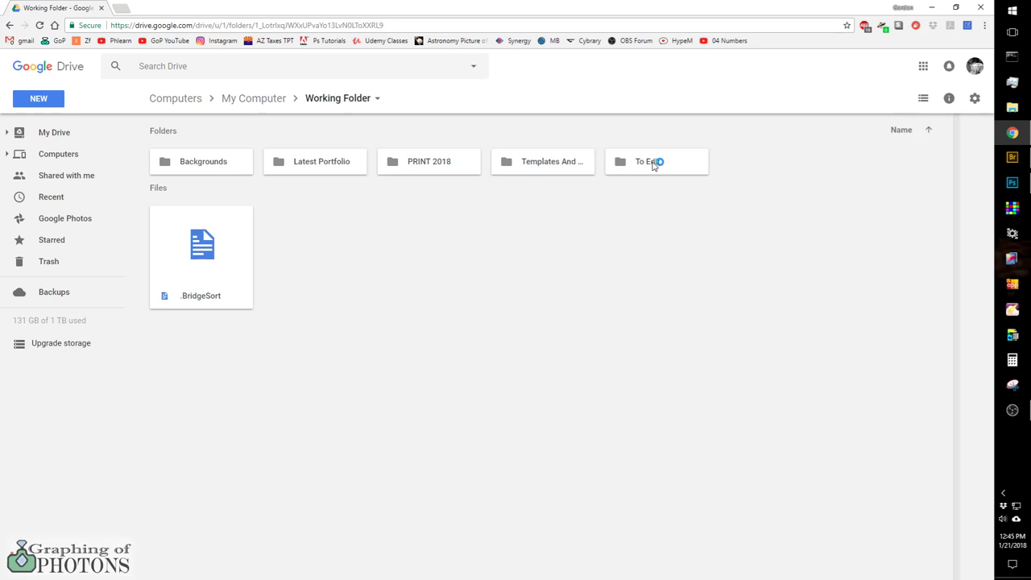
double_click(654, 164)
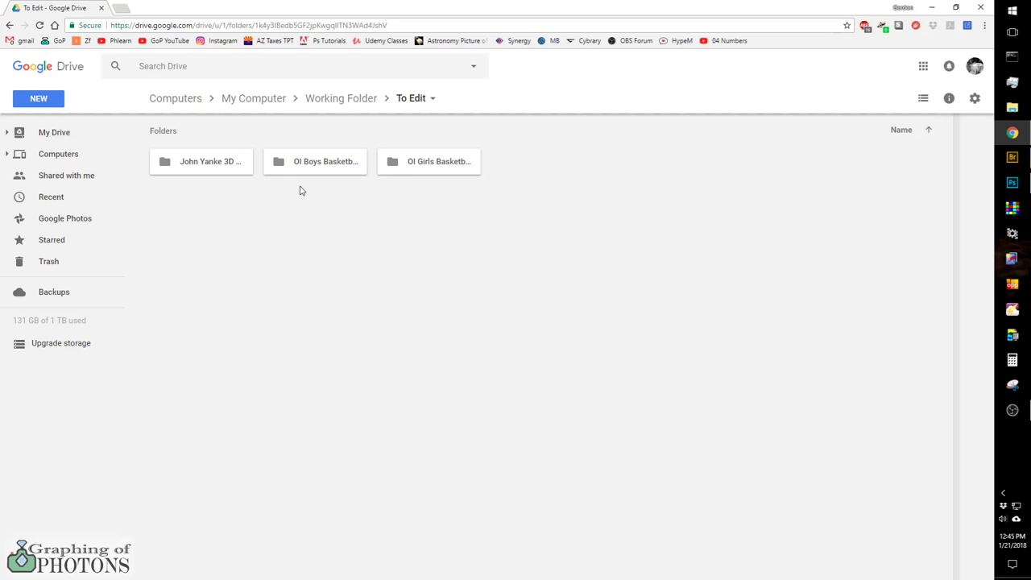
double_click(431, 166)
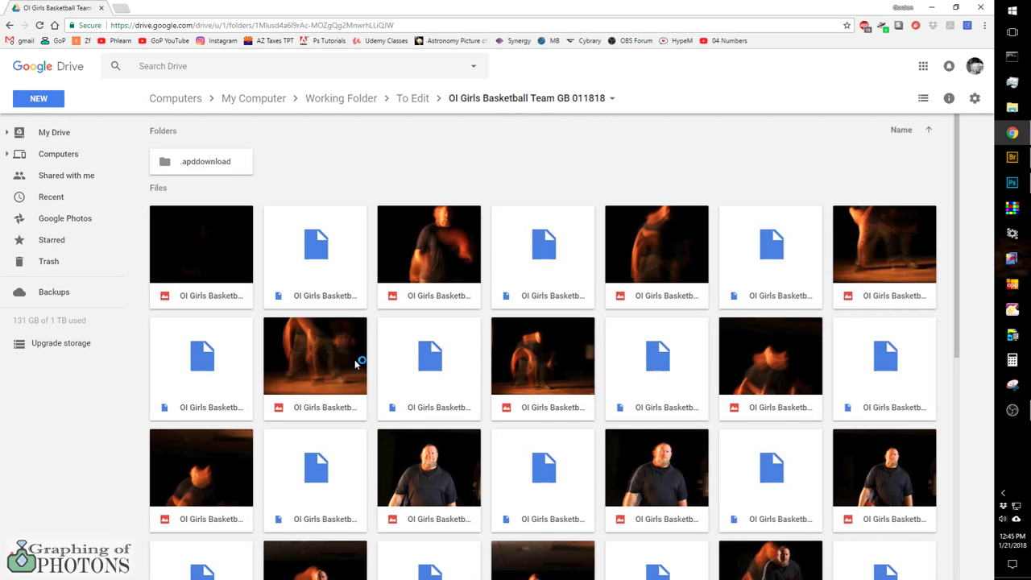
scroll(492, 359, "down", 8)
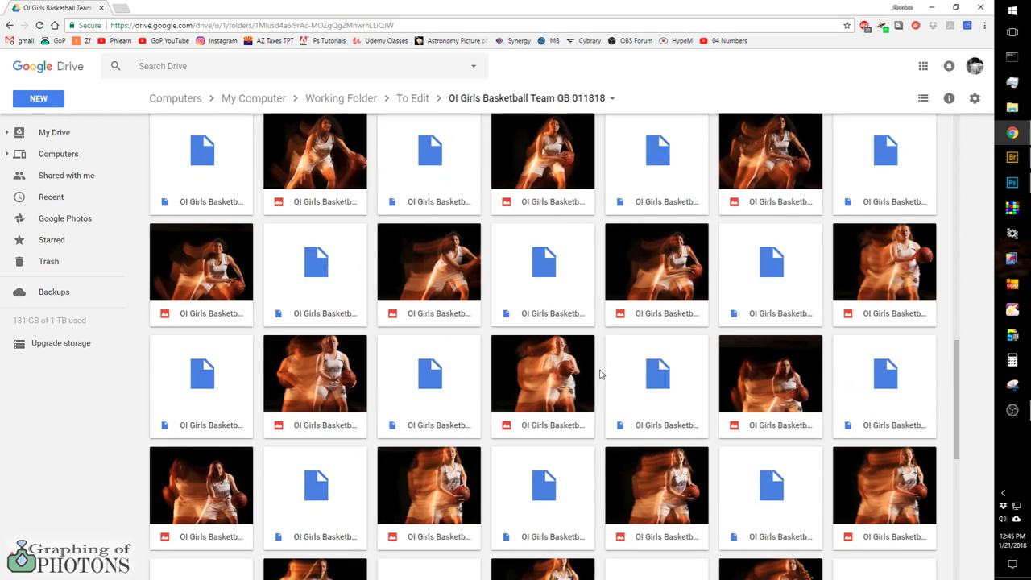
Step: Return to Bridge and check the sync status of the edited photo's .xmp file in Backup and Sync
left_click(1016, 159)
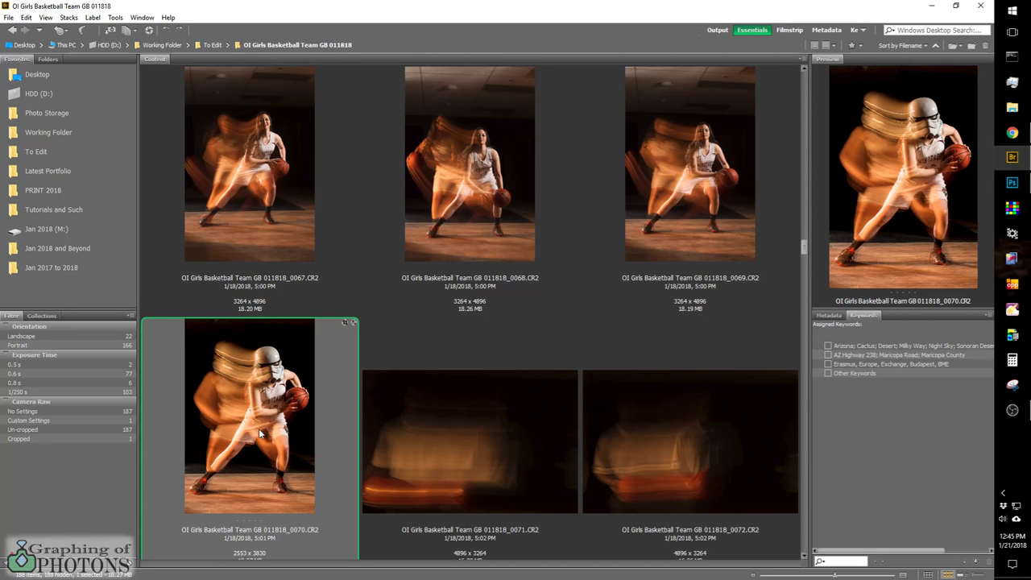
left_click(1016, 520)
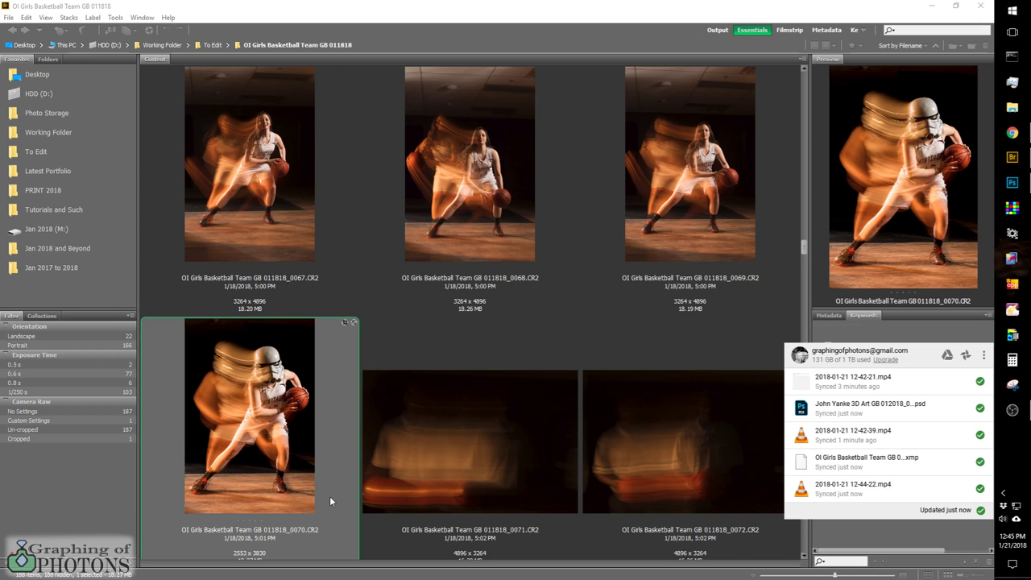
left_click(911, 459)
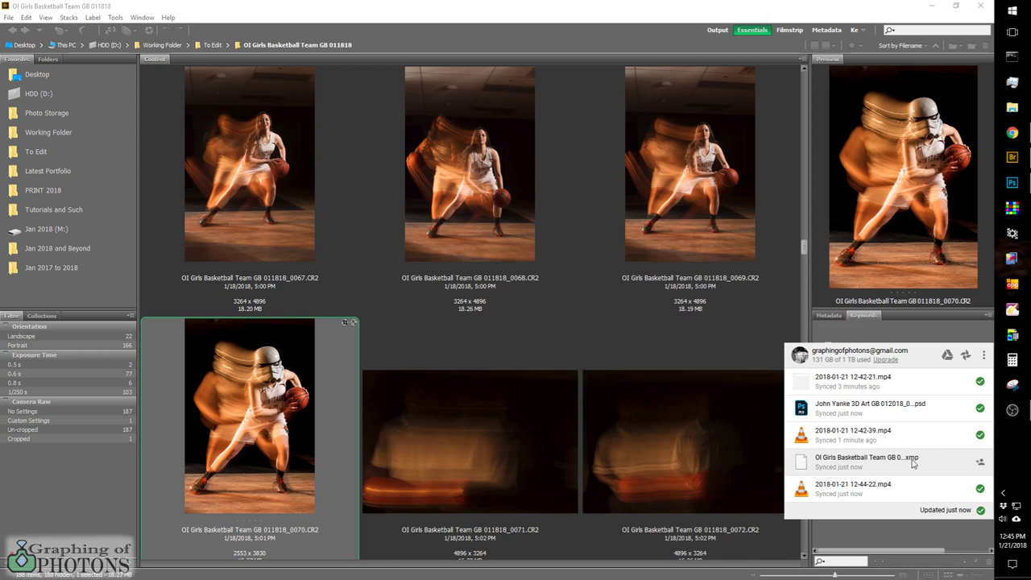
left_click(912, 460)
Step: Open OI Girls Basketball Team GB 011818_0070.CR2 through Camera Raw as an image in Photoshop
double_click(254, 428)
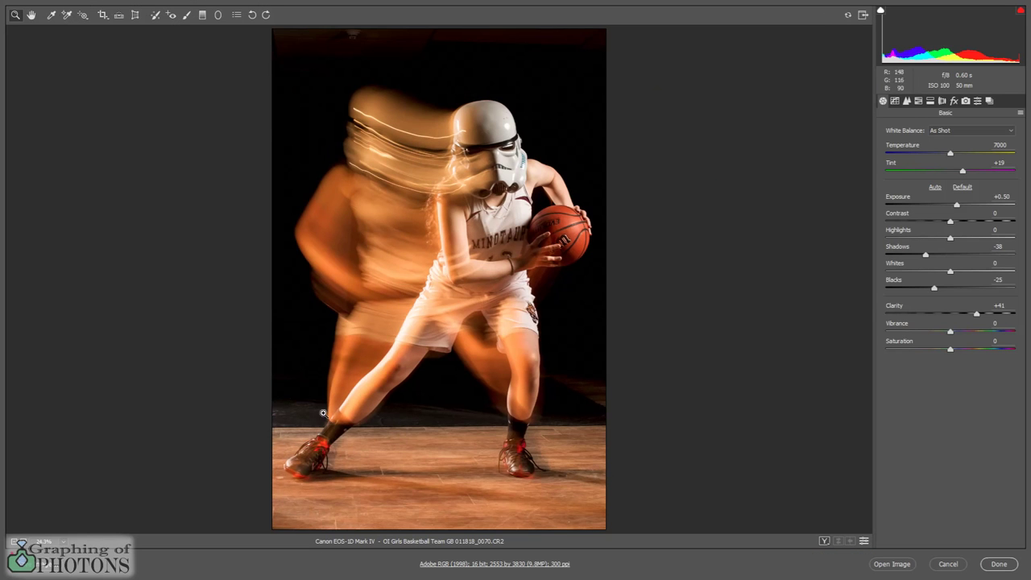
left_click(902, 564)
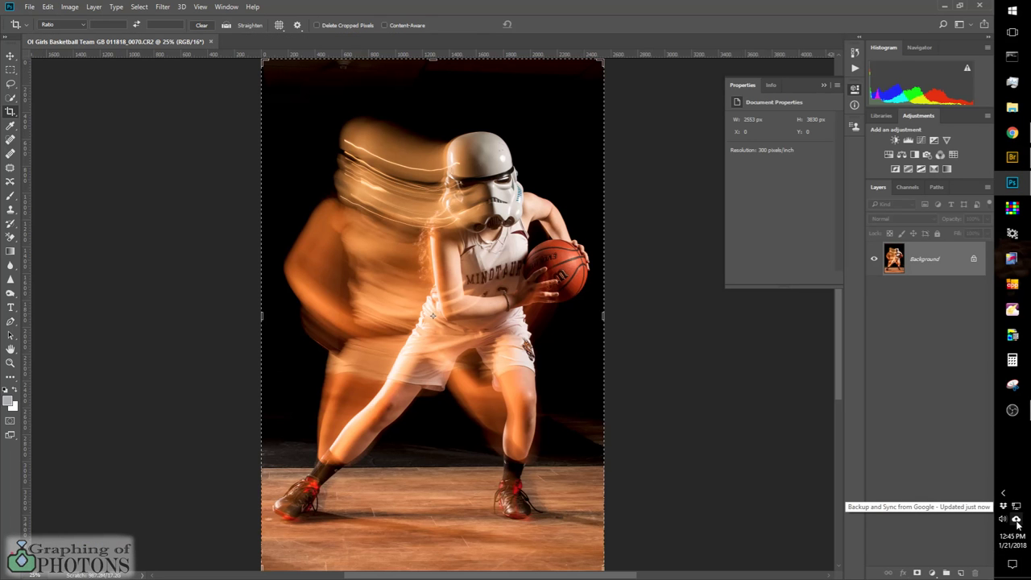
left_click(32, 10)
left_click(825, 315)
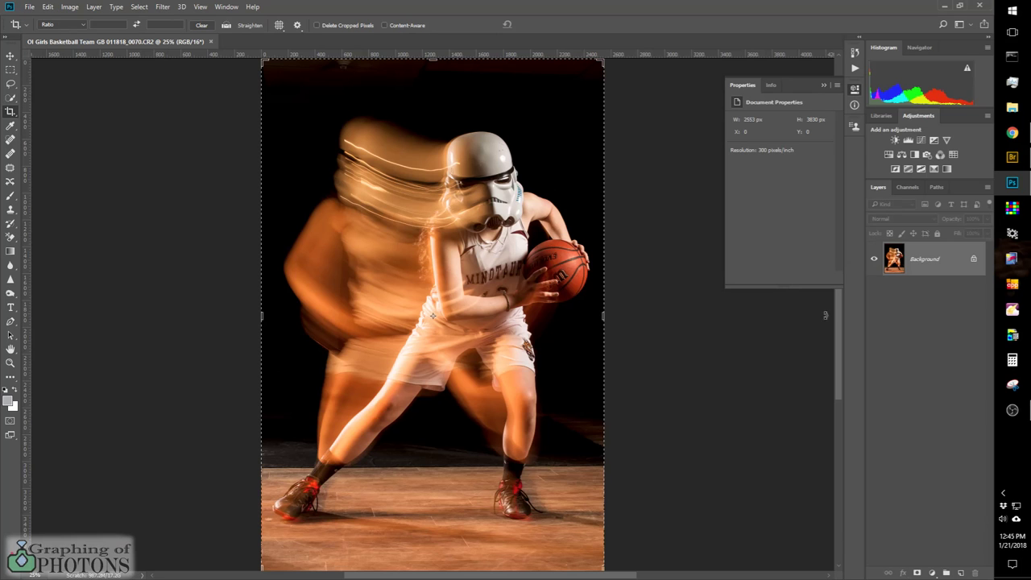
Step: Add a Levels adjustment layer above the photo with the midtones set to 1.12
left_click(907, 140)
left_click_drag(787, 196, 785, 196)
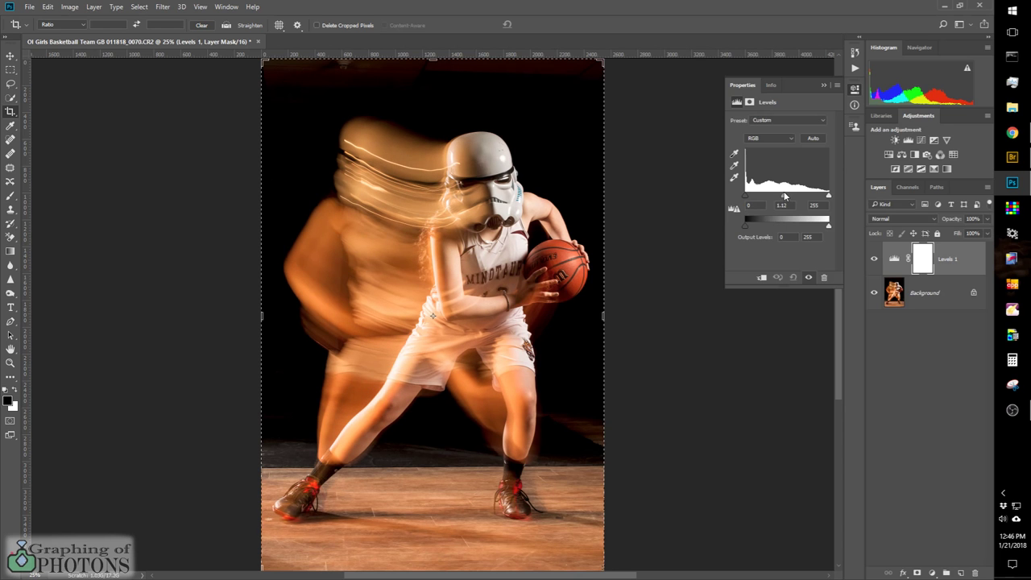
left_click(744, 354)
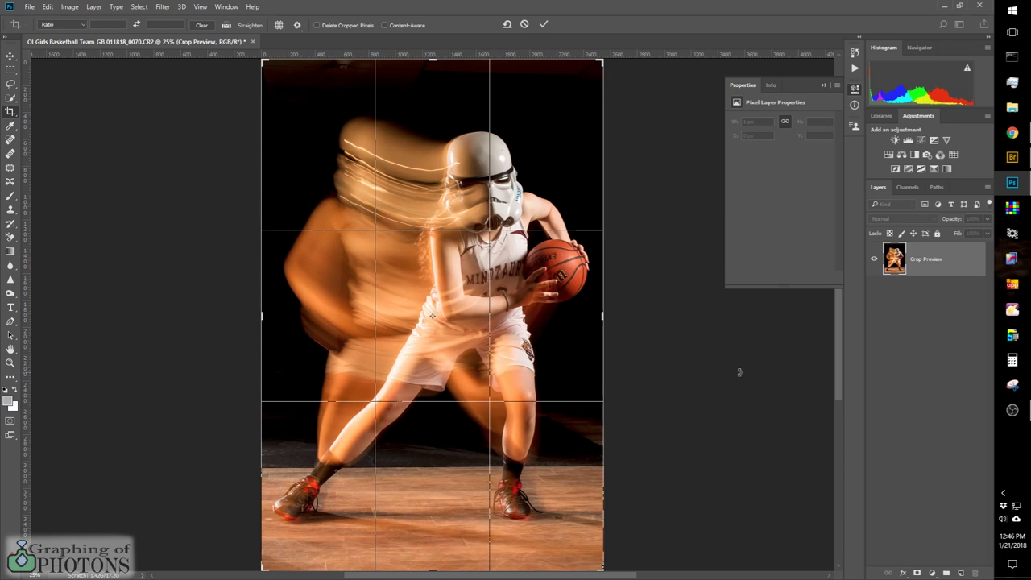
Step: Save the document without cropping as the Photoshop file OI Girls Basketball Team GB 011818_0070 in the same team folder
key("ctrl+s")
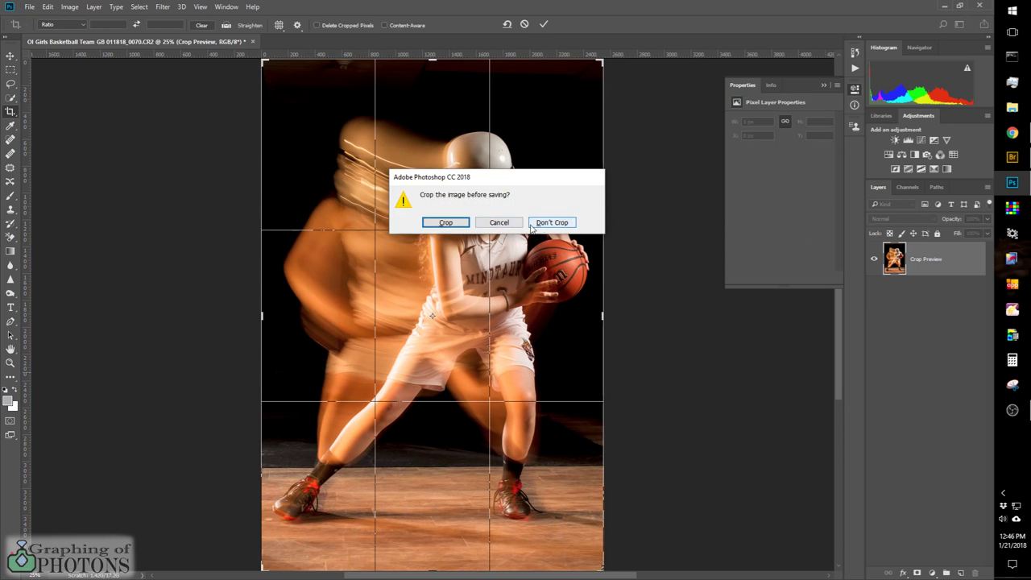
left_click(535, 224)
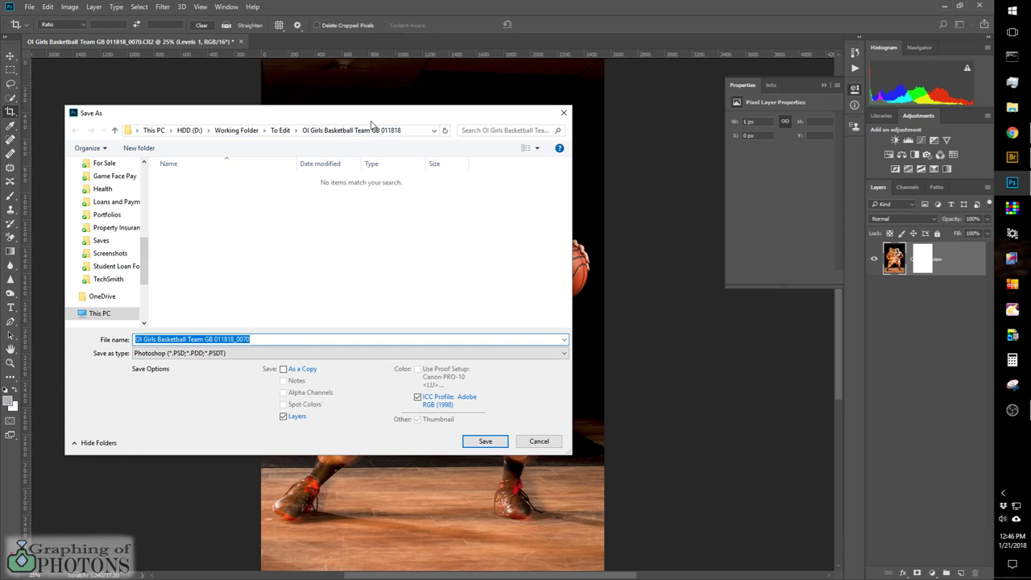
left_click(485, 442)
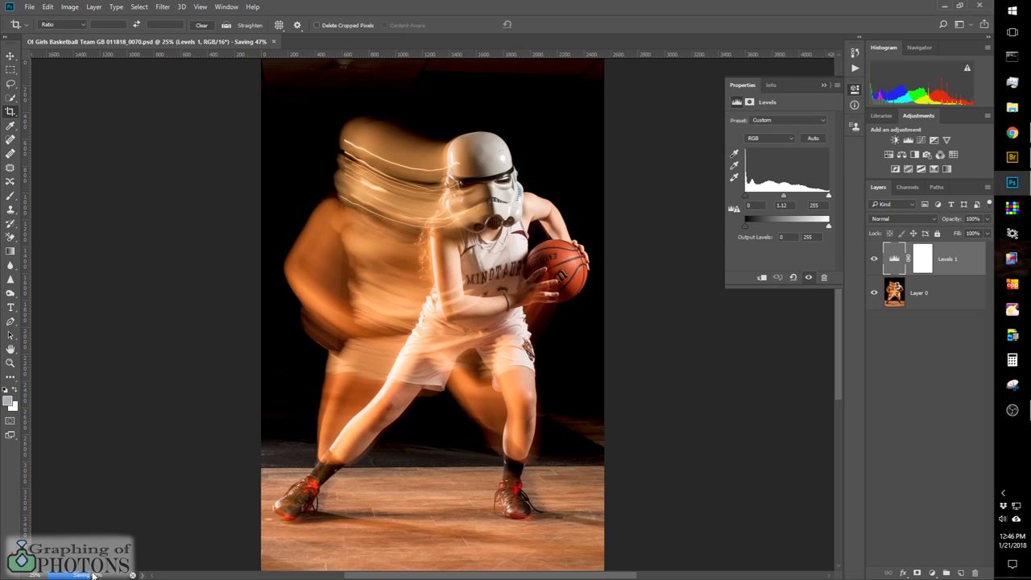
left_click(92, 574)
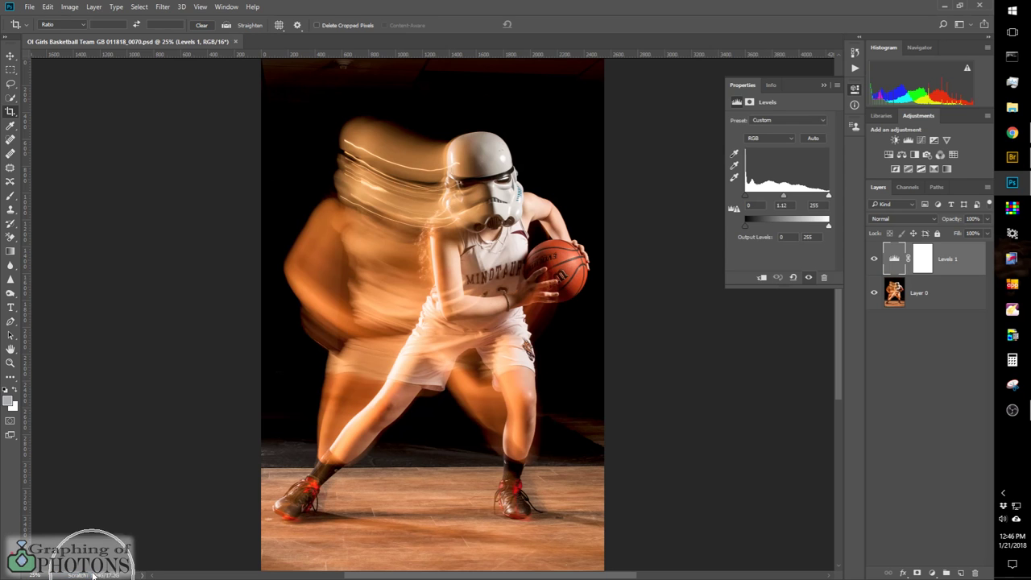
Step: Check the upload progress of the saved .psd file in Backup and Sync
left_click(1016, 521)
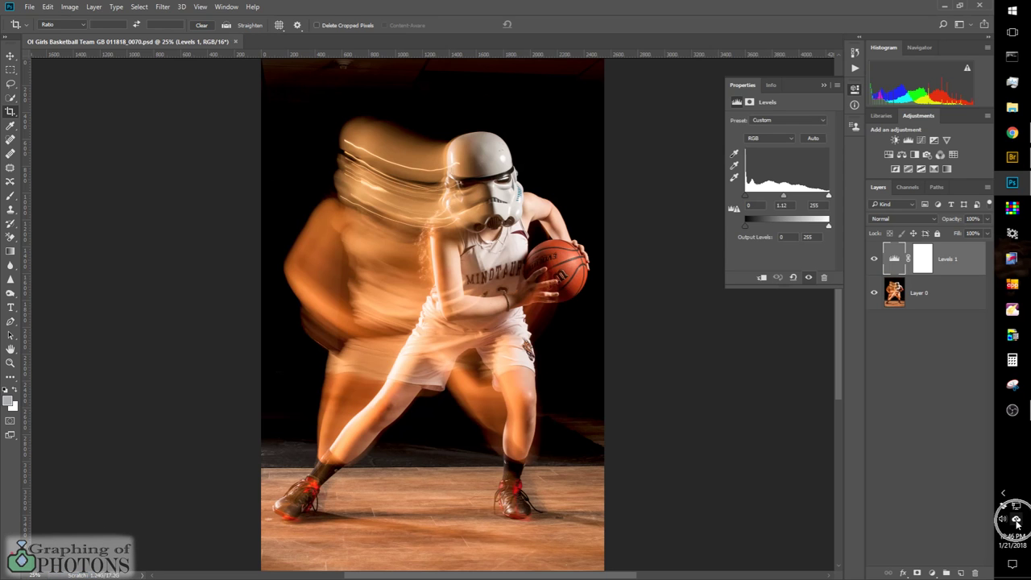
left_click(1016, 522)
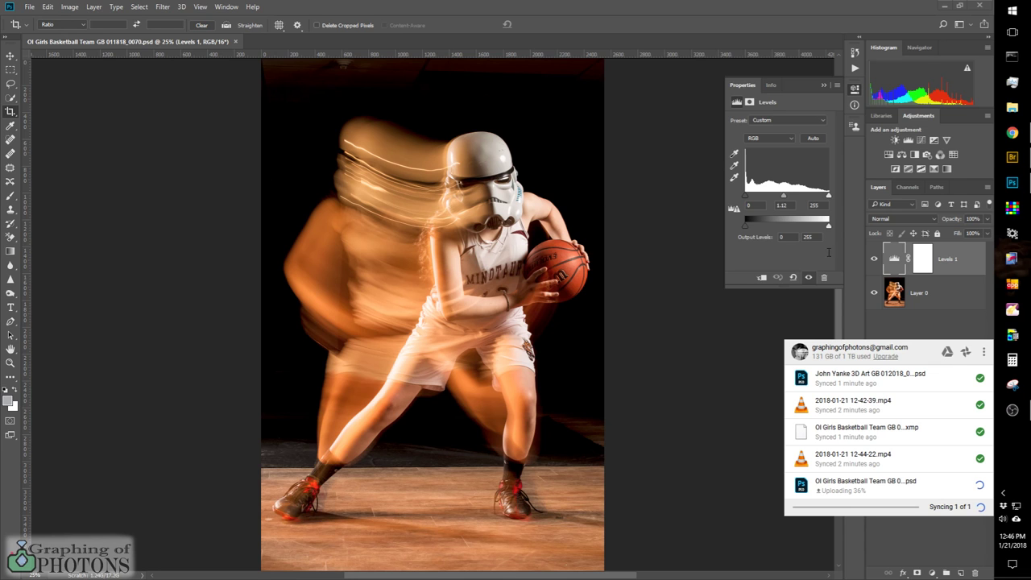
left_click(759, 195)
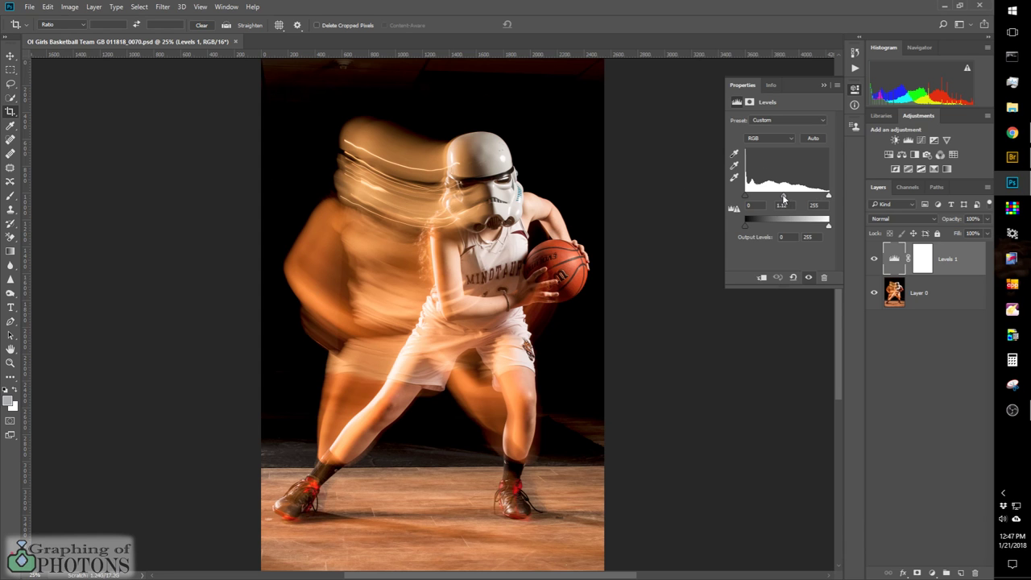
Step: Try to save the .psd again during its upload after nudging the Levels midtones
mouse_move(783, 197)
left_mouse_down()
mouse_move(798, 198)
mouse_move(784, 201)
left_mouse_up()
key("ctrl+s")
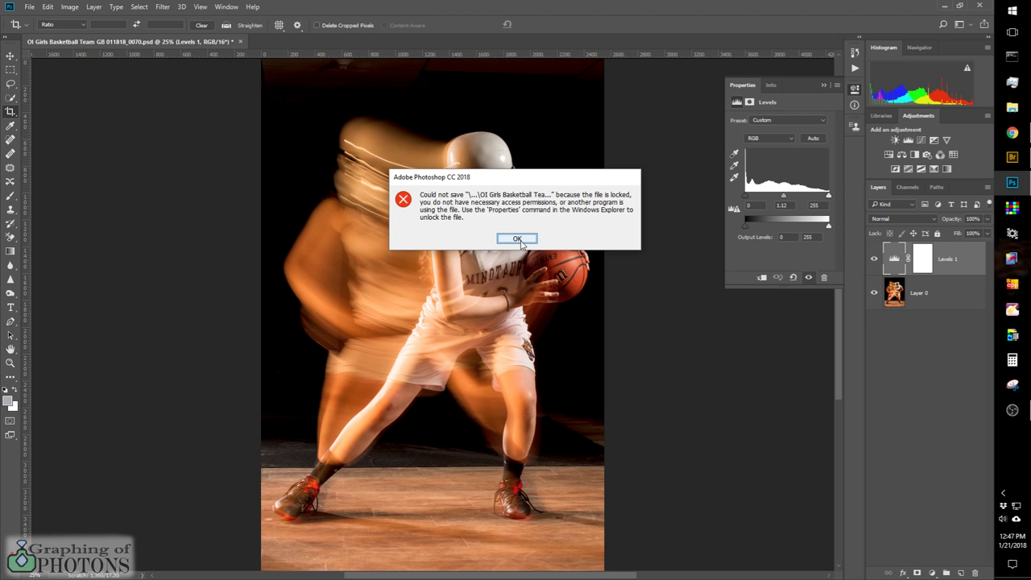
left_click(517, 239)
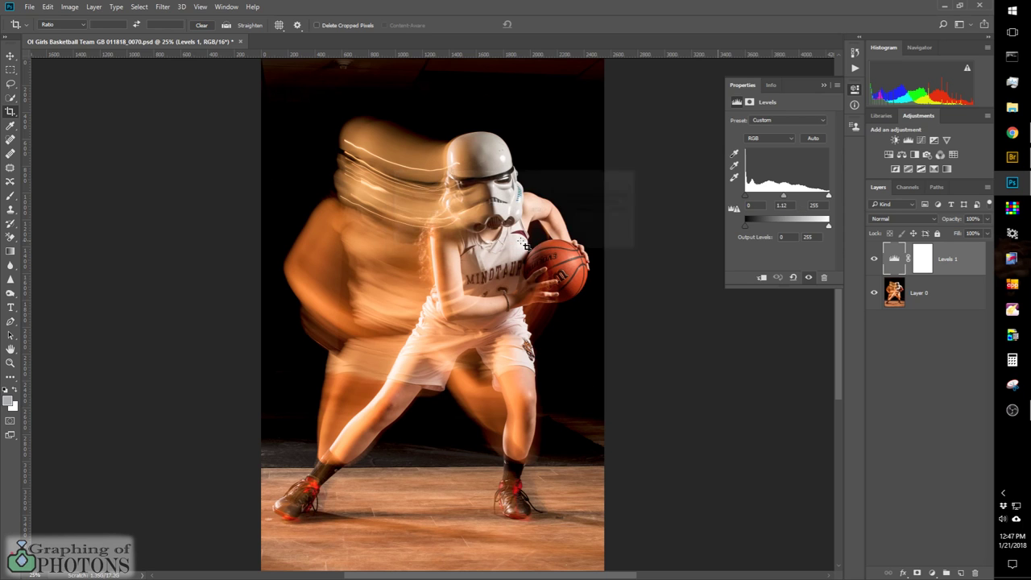
Step: Close the document without saving the changes and try to reopen OI Girls Basketball Team GB 011818_0070.psd from Bridge
left_click(240, 42)
left_click(490, 219)
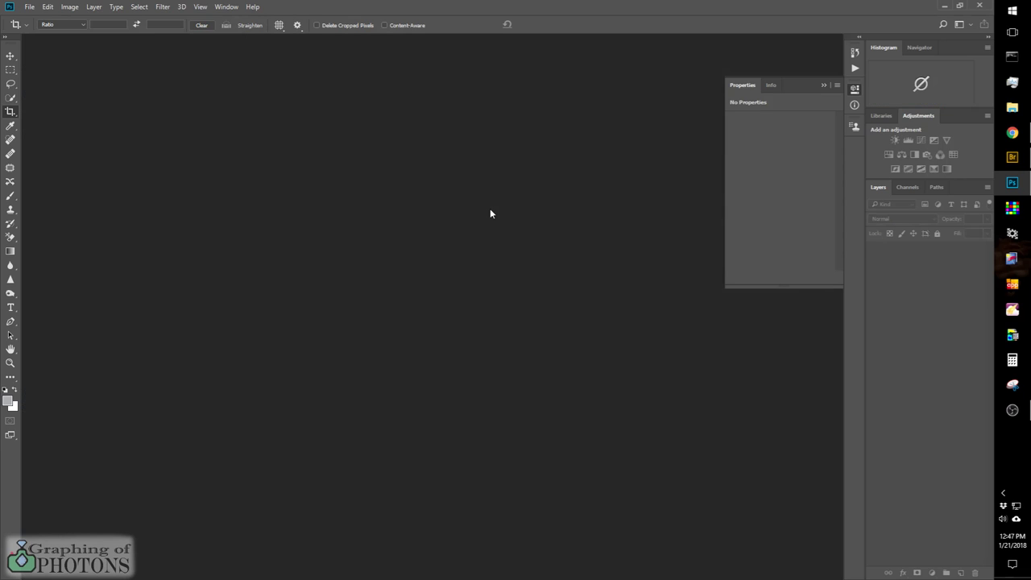
left_click(1017, 158)
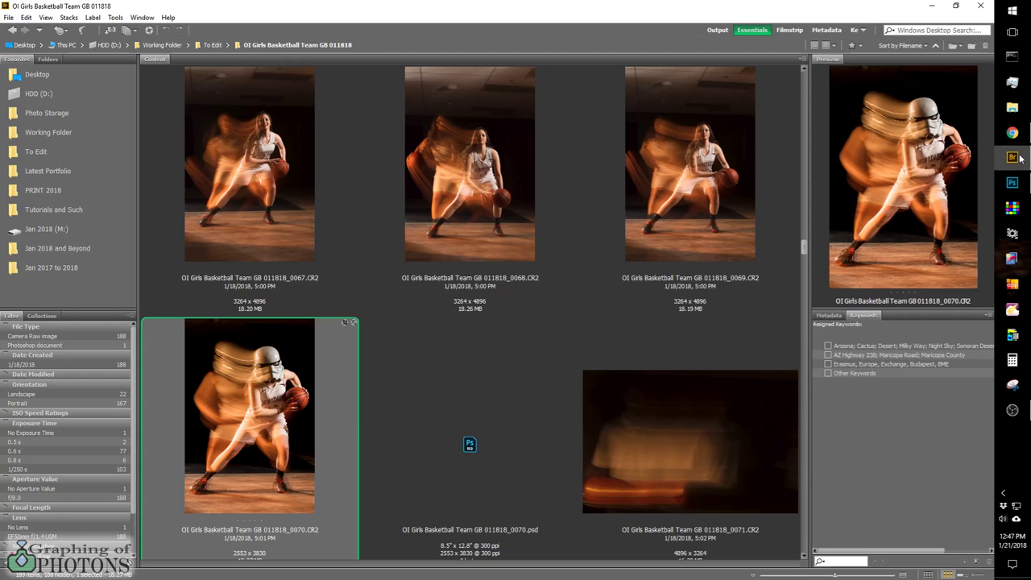
scroll(286, 400, "down", 2)
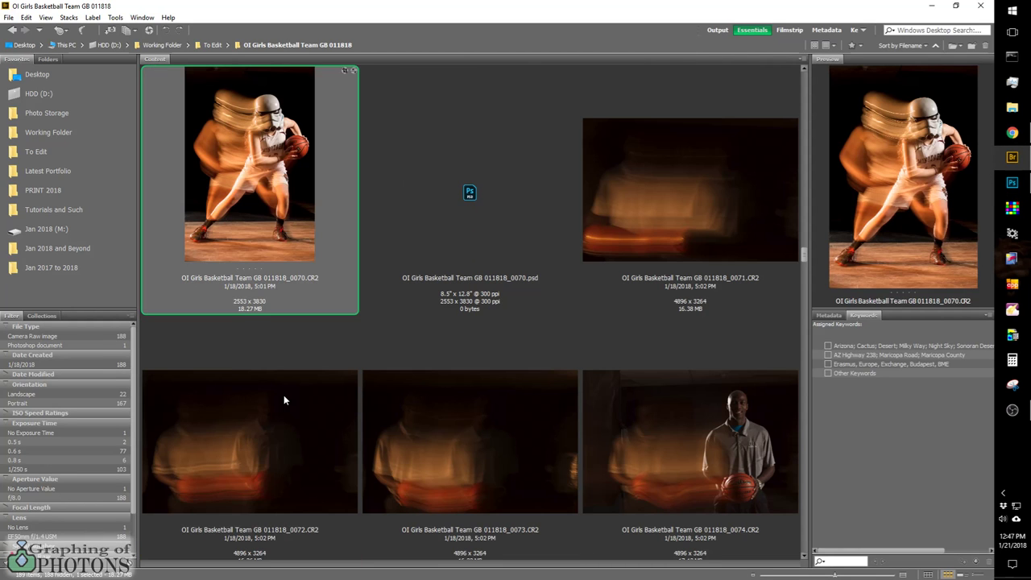
scroll(212, 230, "up", 2)
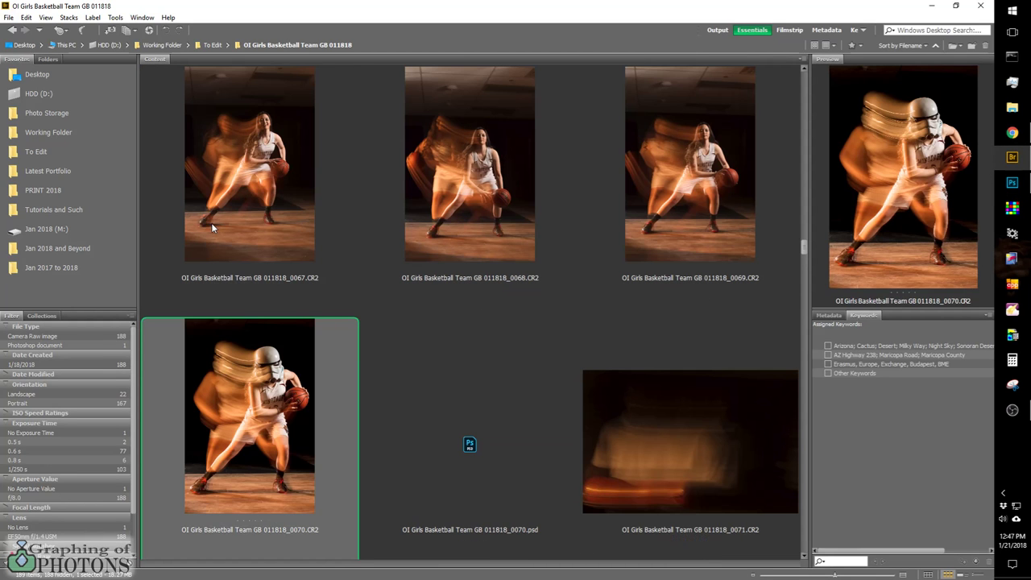
double_click(467, 456)
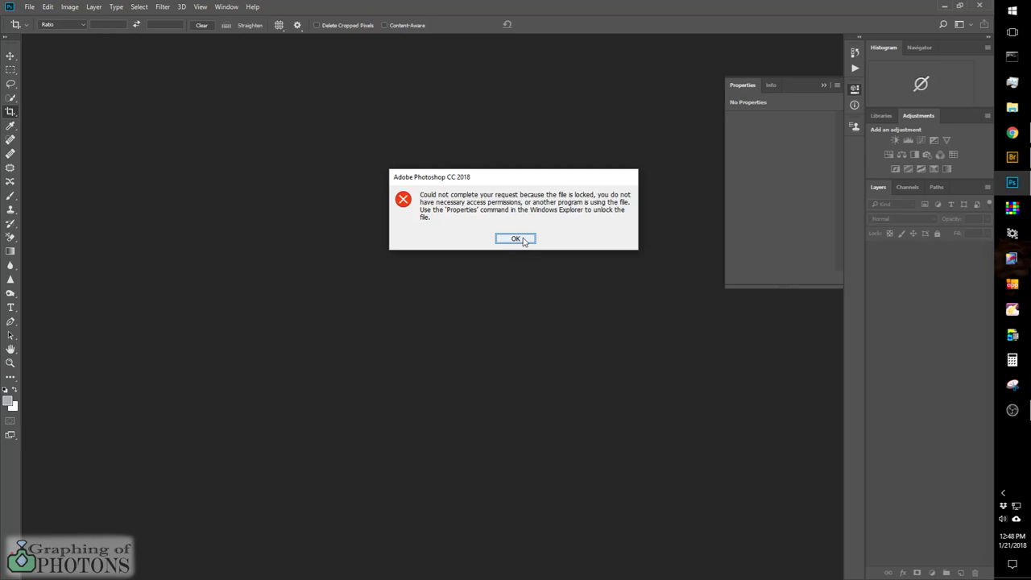
Step: Dismiss the Photoshop error, view OI Girls Basketball Team GB 011818_0070.CR2 from Bridge in Camera Raw, and cancel without changes
left_click(517, 240)
left_click(516, 239)
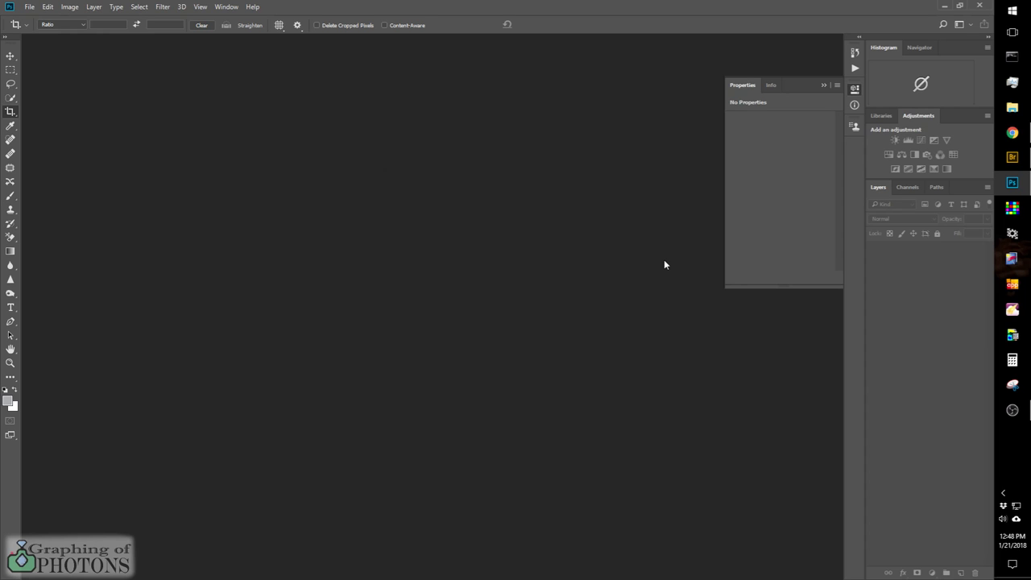
left_click(1015, 519)
left_click(1013, 157)
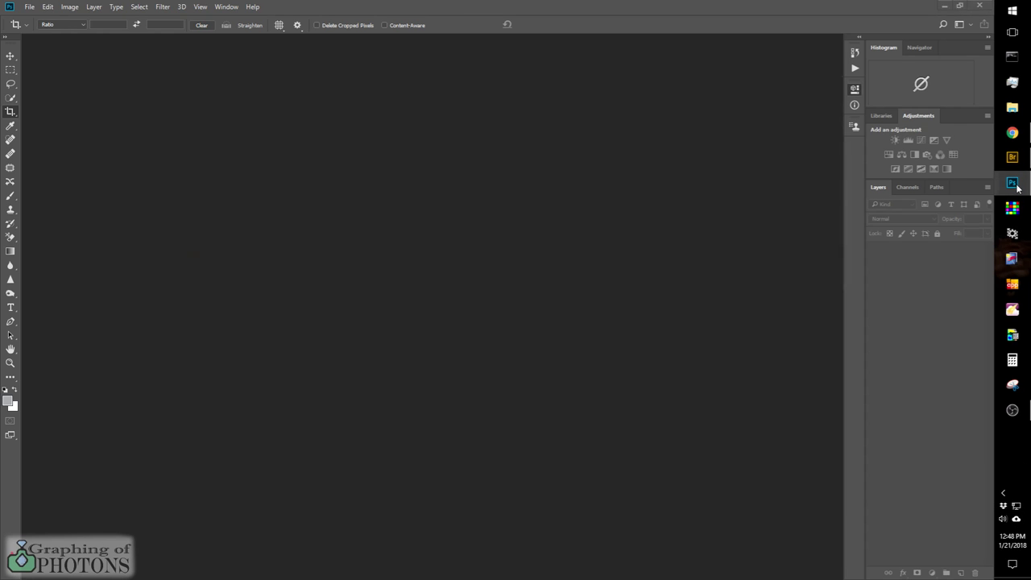
left_click(265, 428)
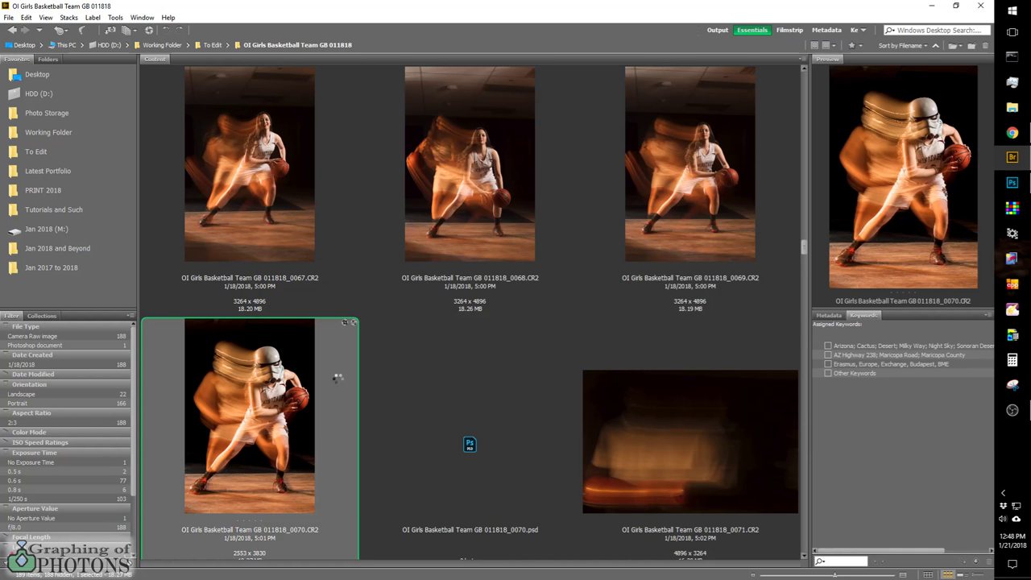
key("ctrl+r")
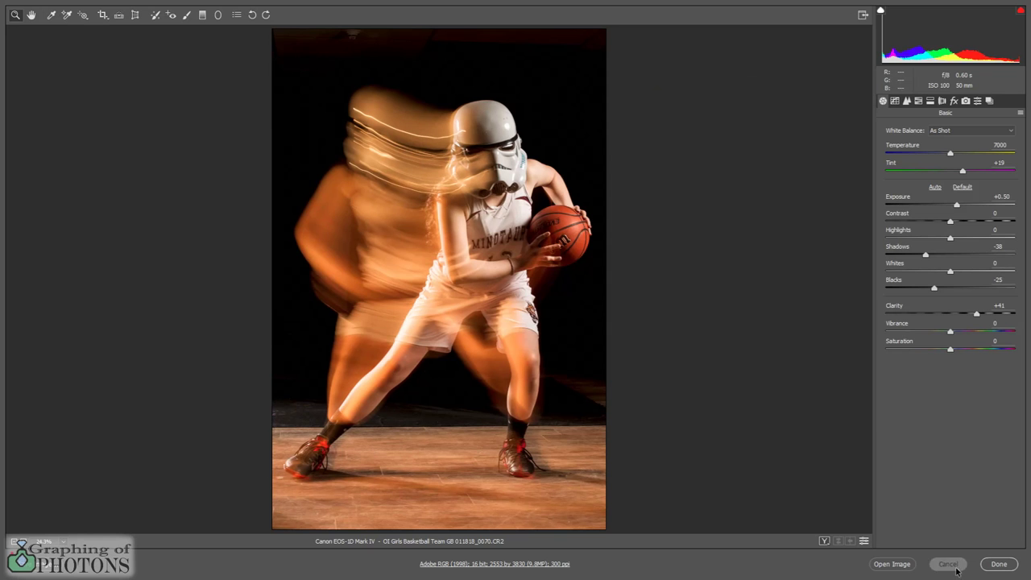
left_click(948, 563)
Step: Try again to open OI Girls Basketball Team GB 011818_0070.psd from Bridge, then reveal it in File Explorer and try opening it there
double_click(493, 455)
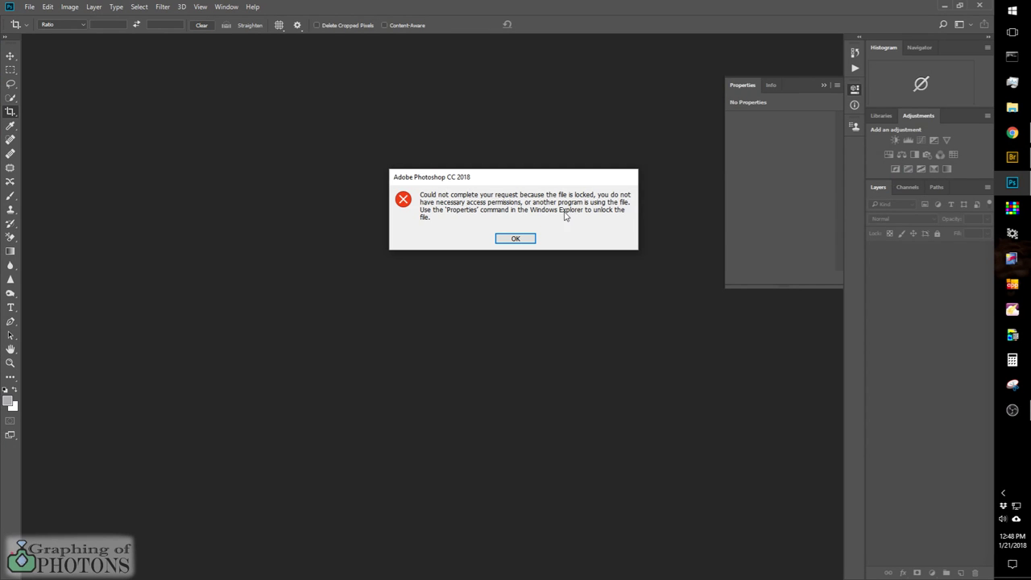
left_click(1012, 157)
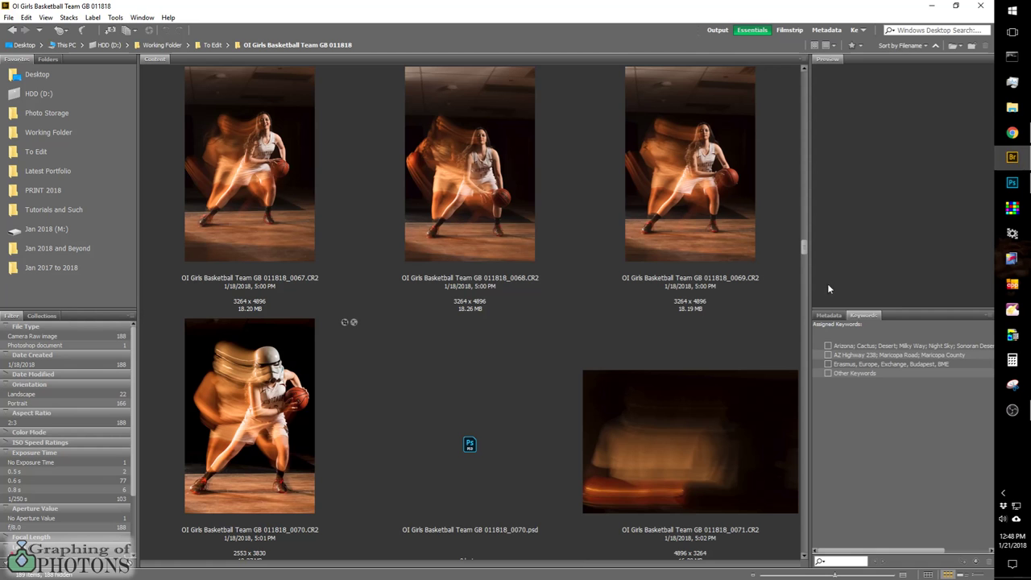
right_click(482, 460)
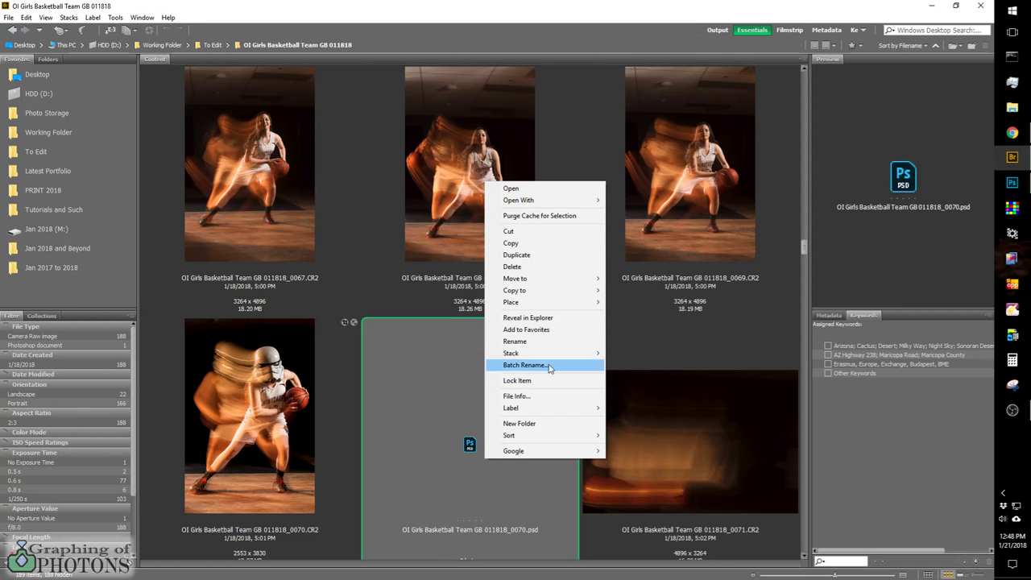
left_click(545, 320)
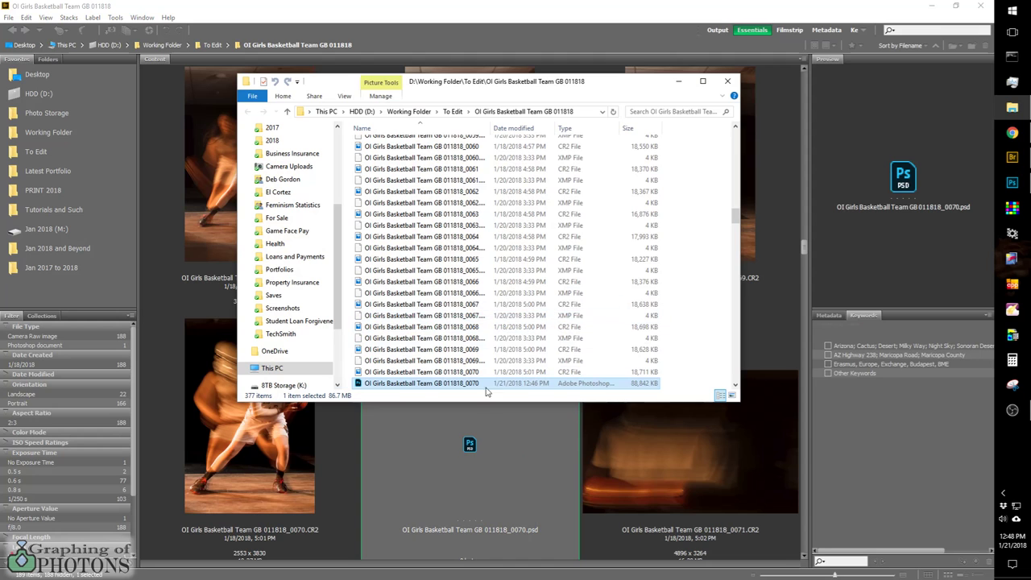
scroll(427, 385, "down", 5)
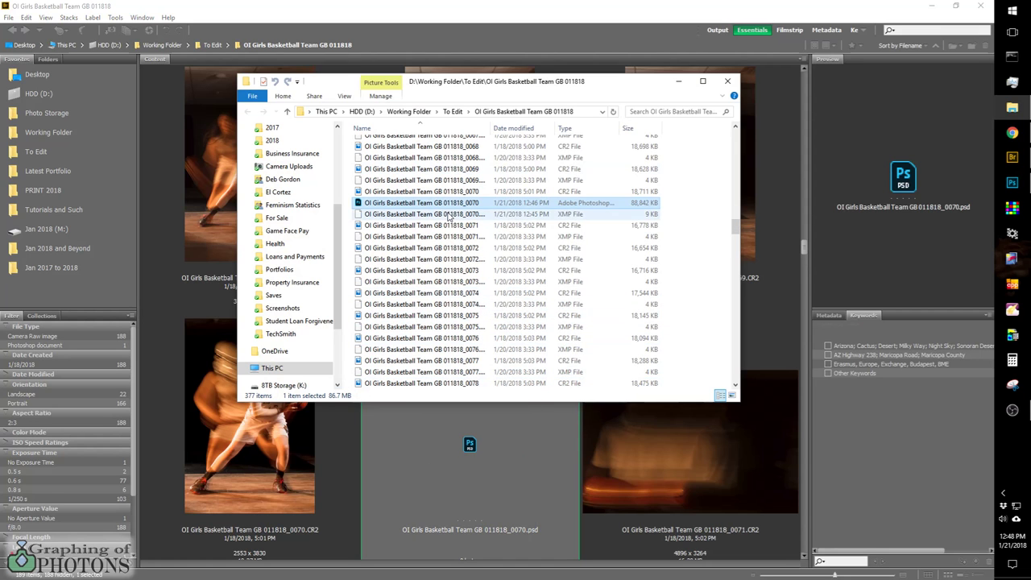
double_click(456, 202)
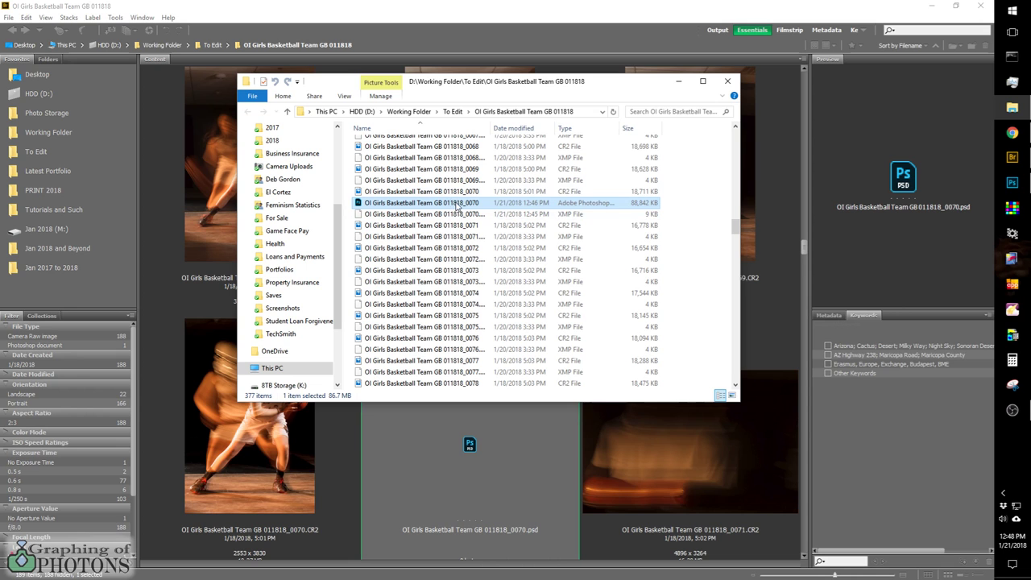
Step: Inspect the .psd file's general, security, details and previous-version properties, and close its properties while ignoring the attribute error
right_click(456, 203)
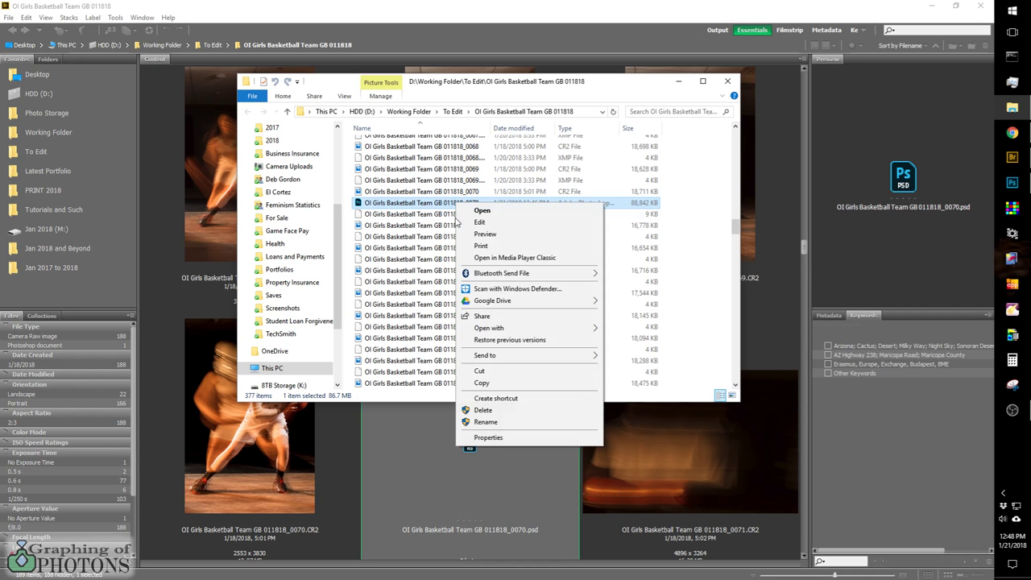
left_click(487, 439)
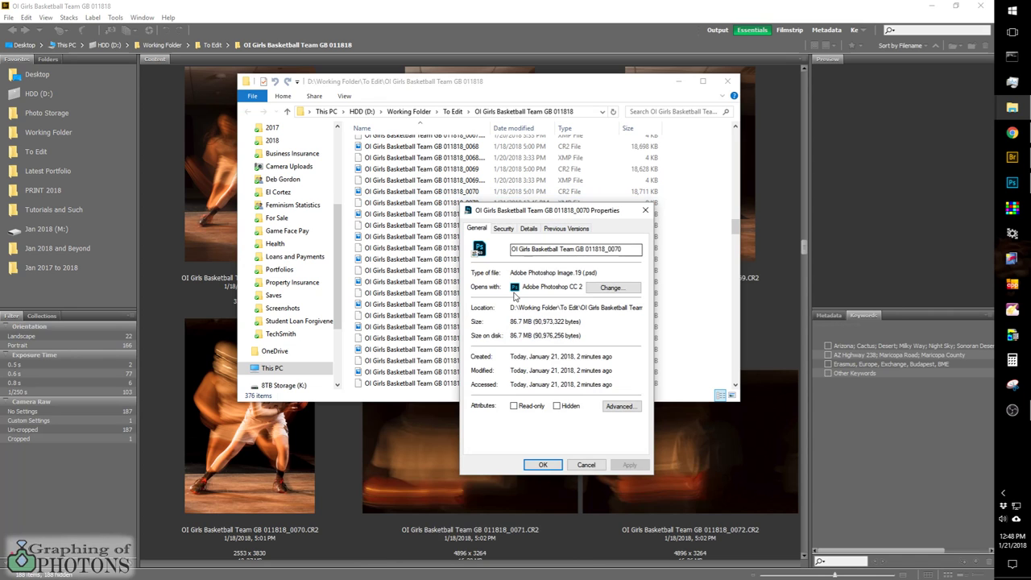
left_click(503, 229)
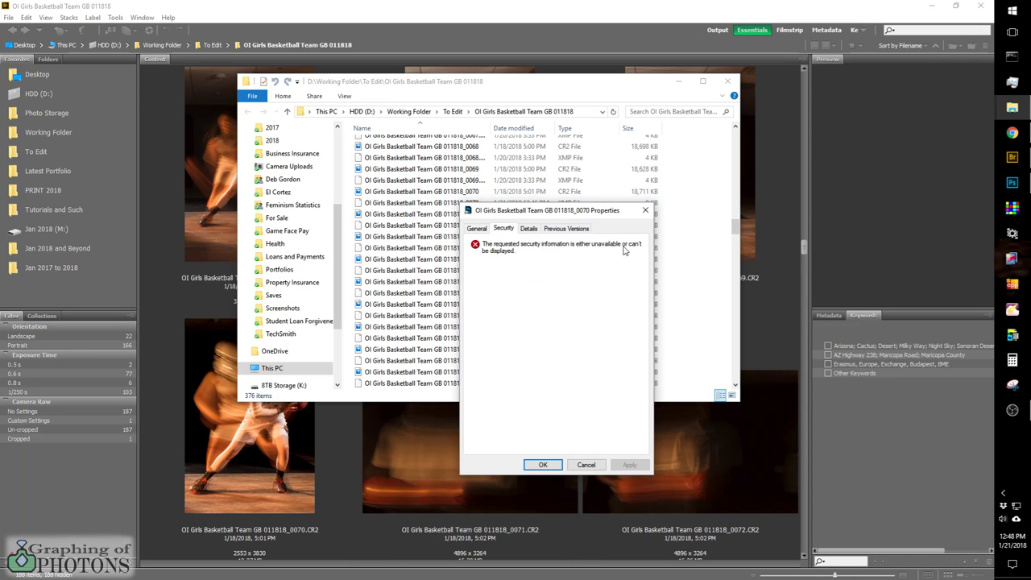
left_click(531, 230)
left_click(566, 229)
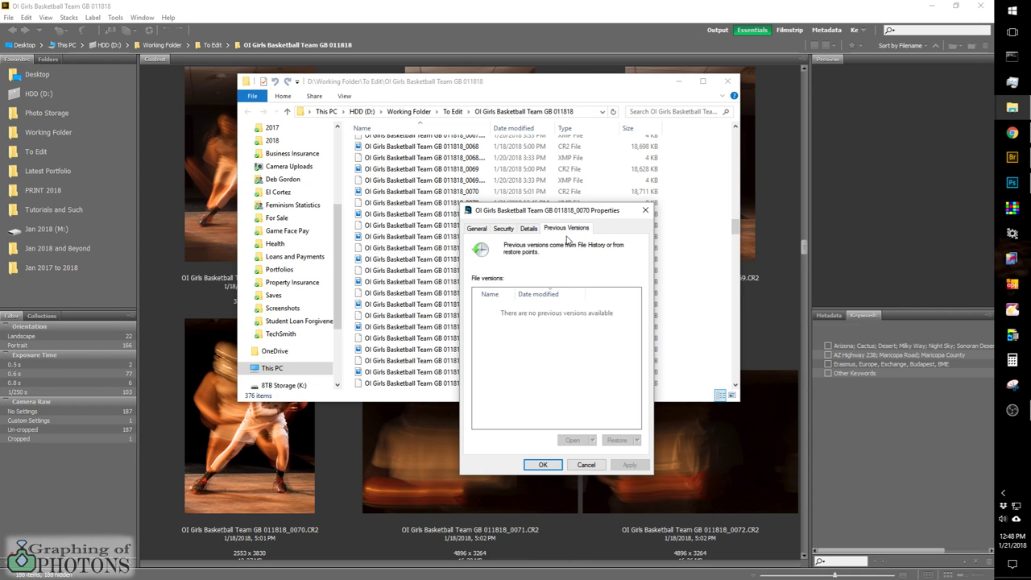
left_click(543, 464)
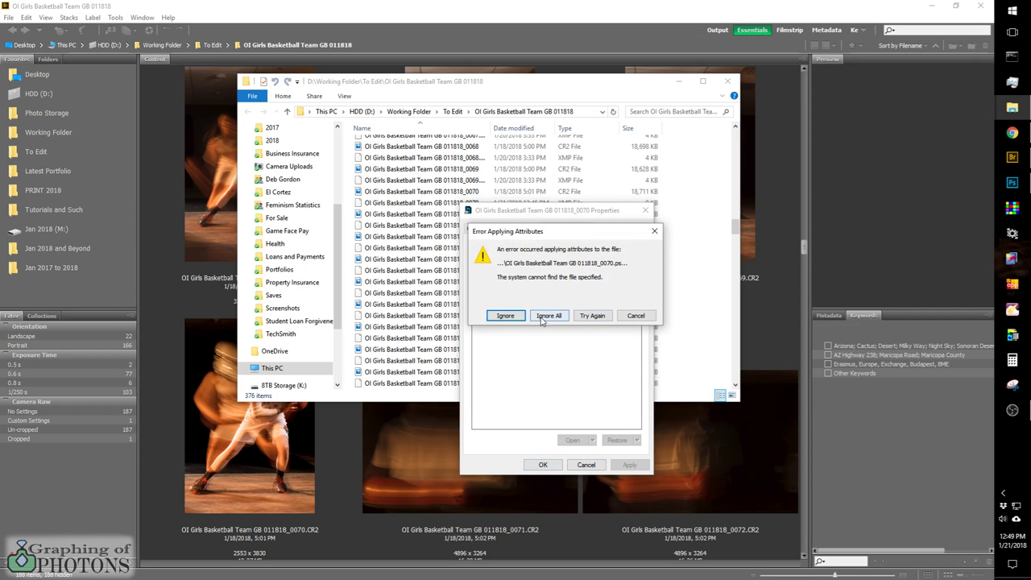
left_click(507, 316)
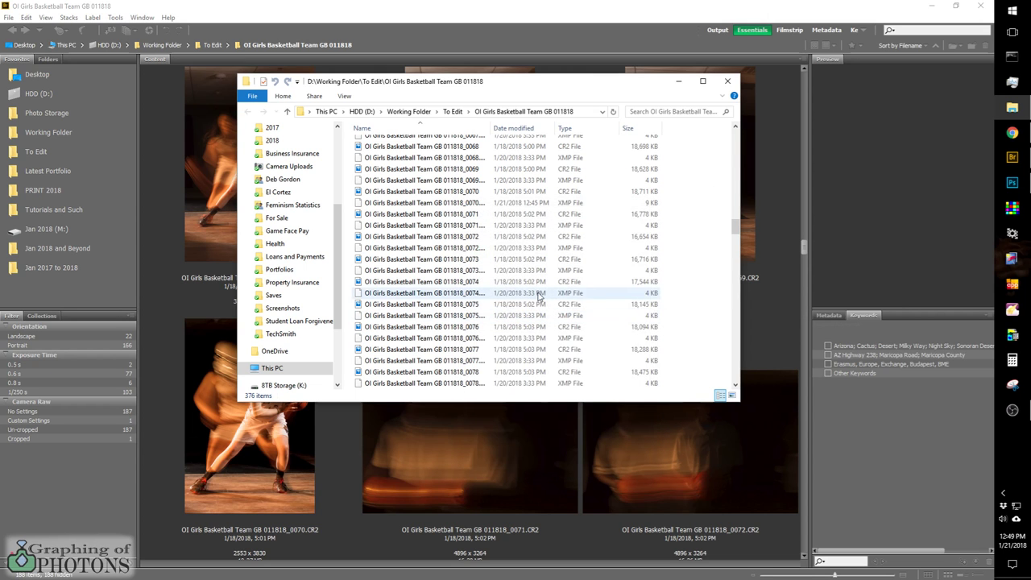
Step: Look through the team folder's file listing up to its beginning and close the File Explorer window
scroll(499, 298, "up", 15)
scroll(471, 296, "up", 20)
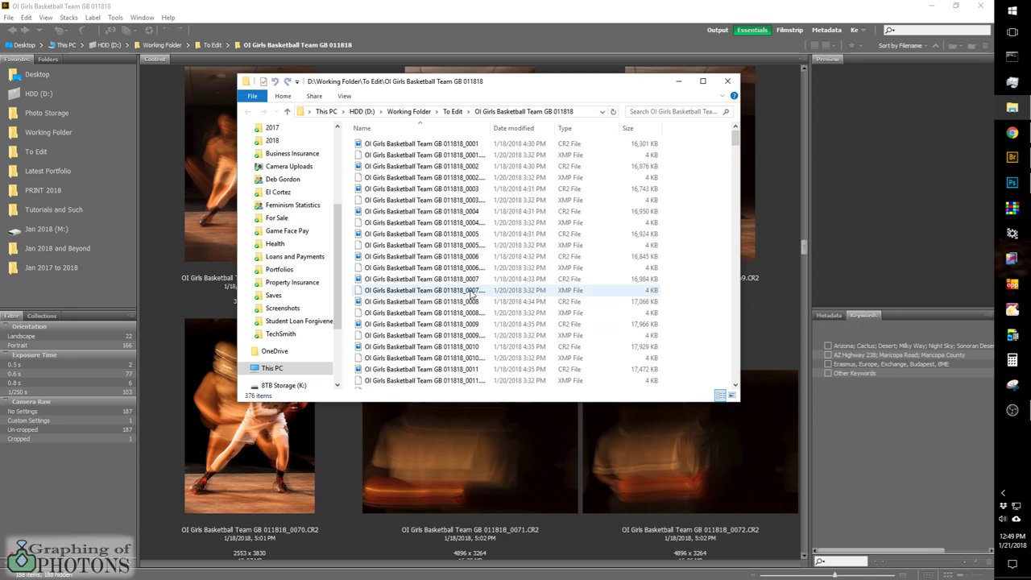
mouse_move(731, 141)
left_mouse_down()
mouse_move(722, 322)
mouse_move(734, 389)
mouse_move(732, 139)
left_mouse_up()
left_click(729, 83)
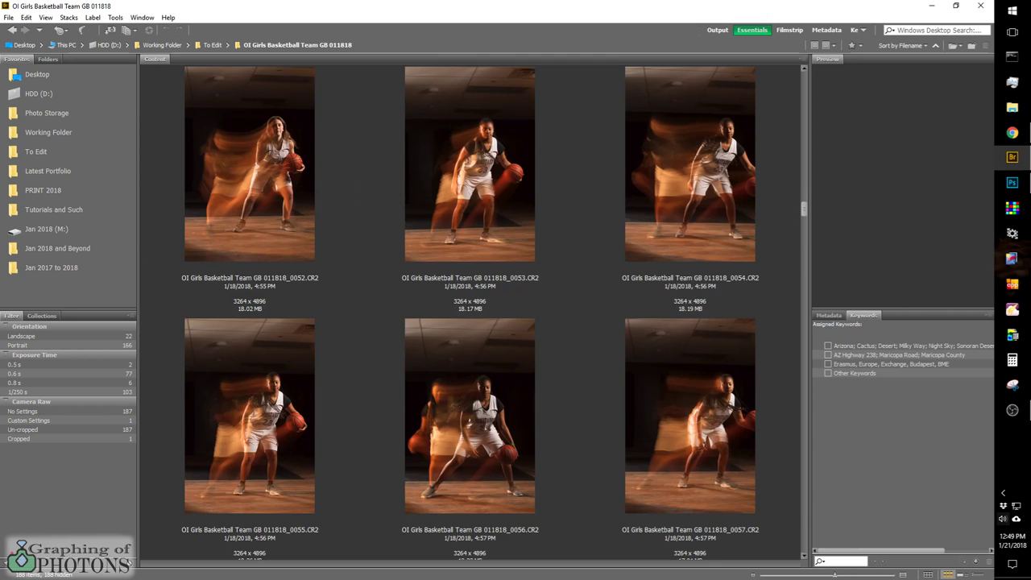
Step: Review the recent sync activity in Backup and Sync, then its preferences for backed-up folders and account settings
left_click(1017, 520)
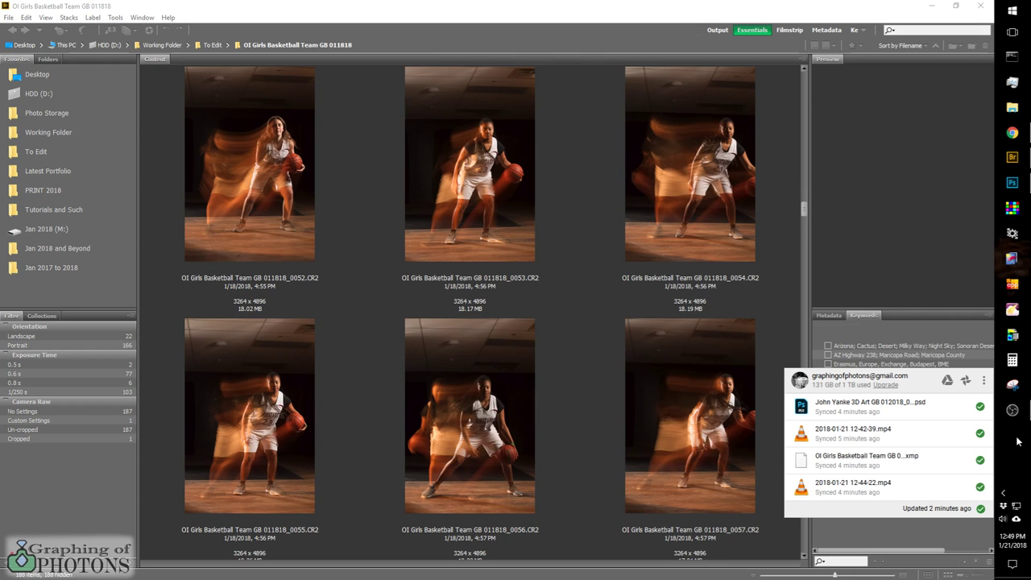
left_click(986, 380)
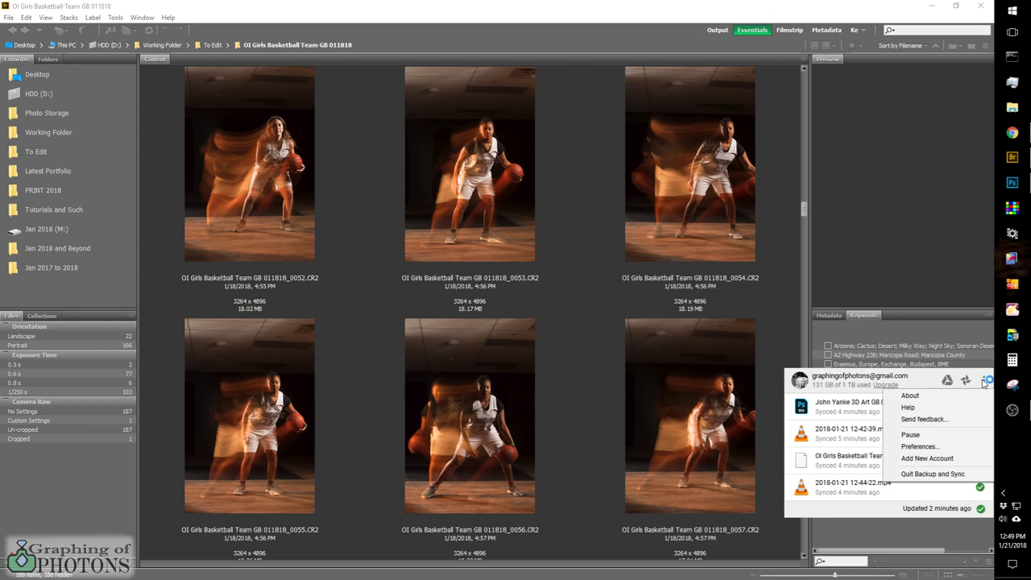
left_click(919, 446)
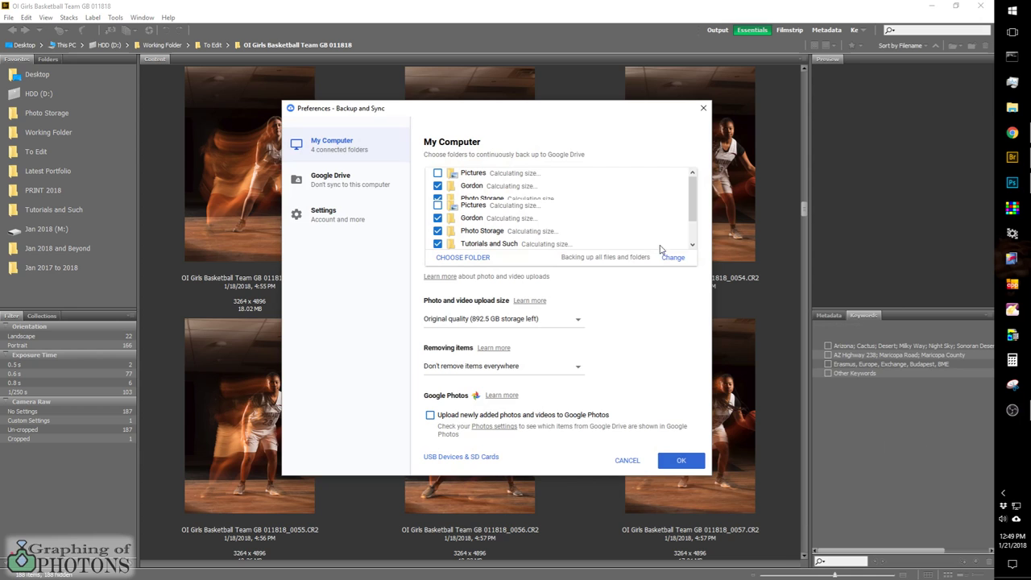
left_click(297, 218)
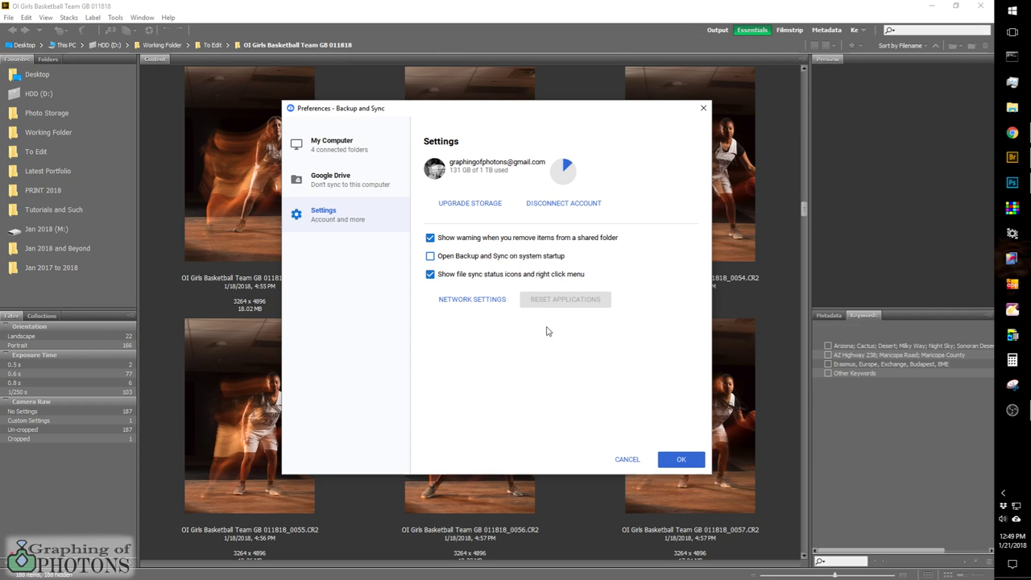
left_click(677, 458)
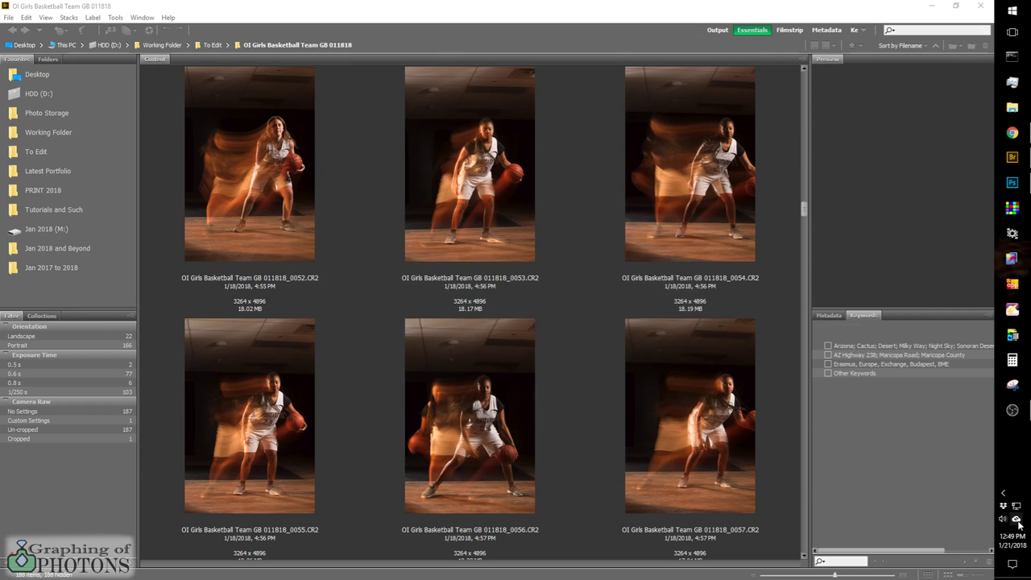
Step: Pause syncing in Backup and Sync, then check its status and the options for resuming and quitting
left_click(1016, 519)
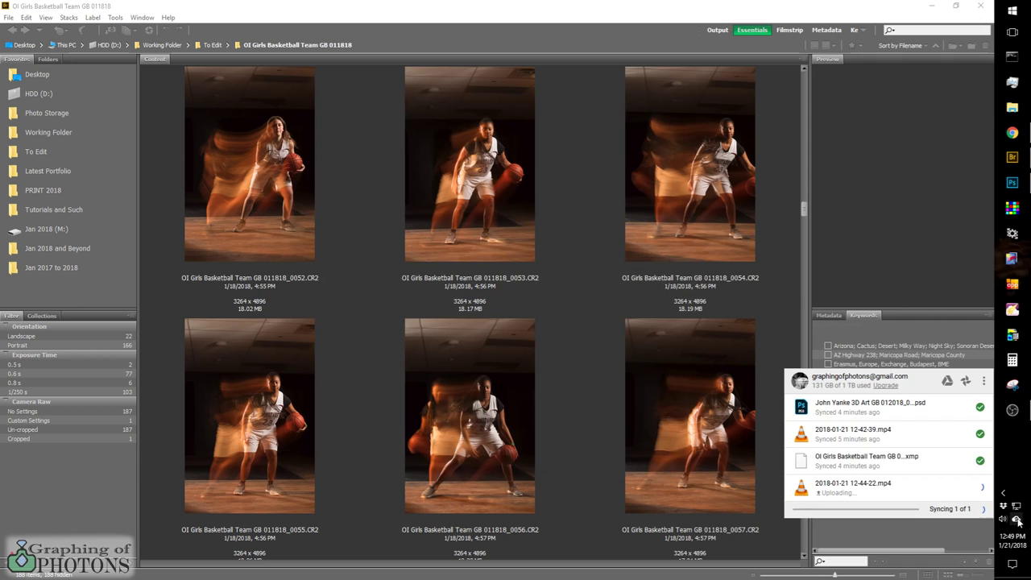
left_click(985, 385)
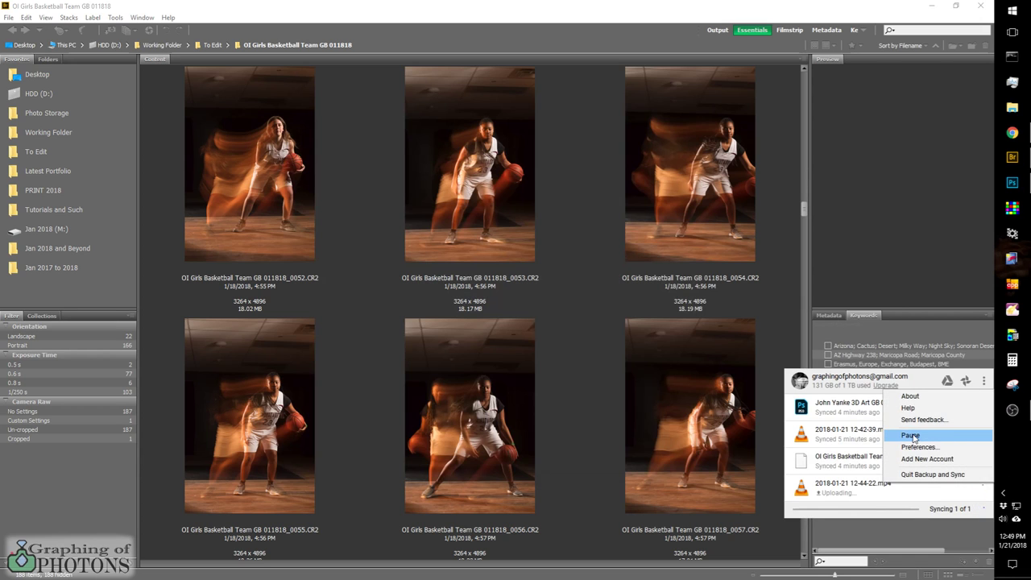
left_click(914, 437)
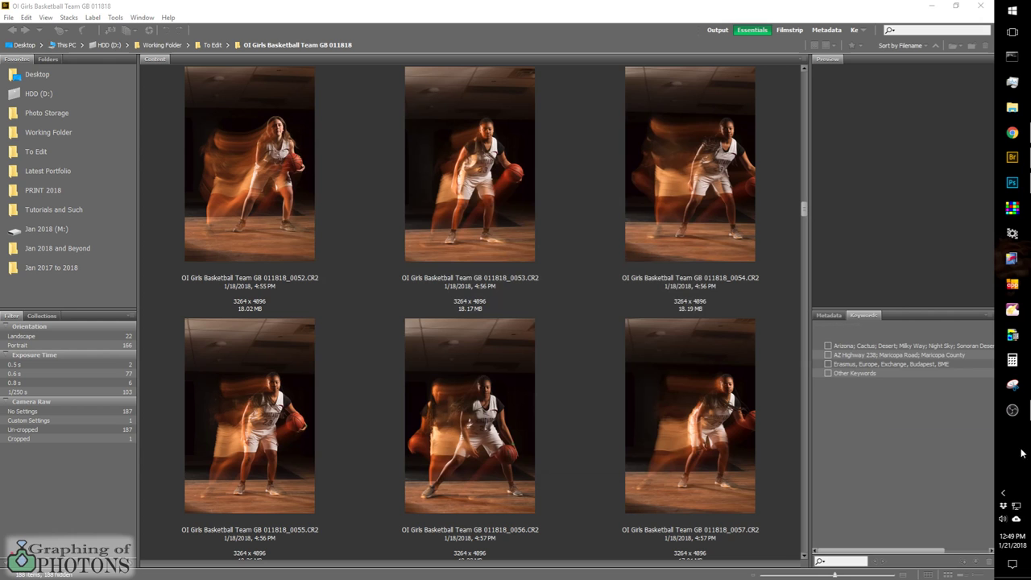
left_click(1016, 519)
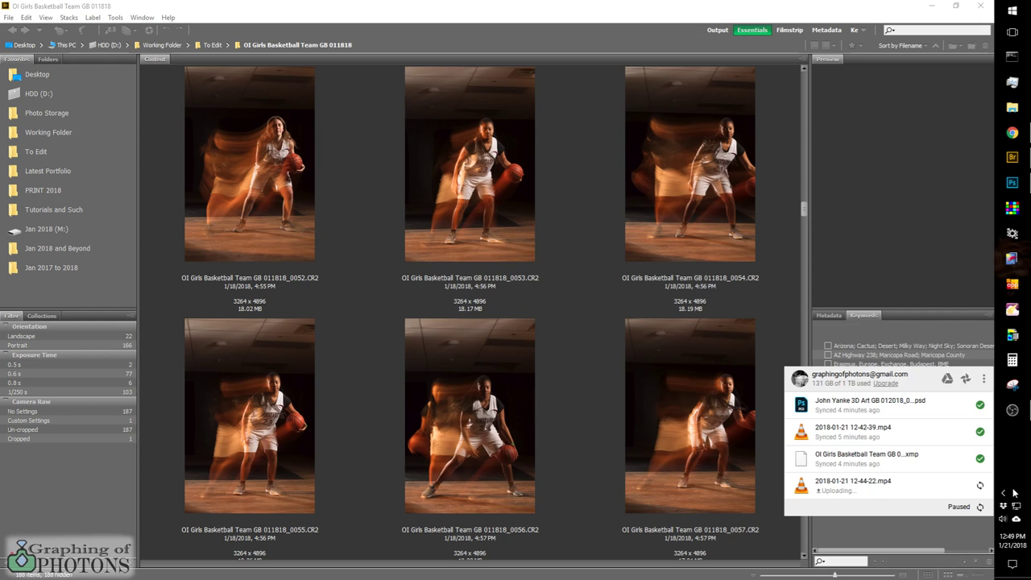
left_click(982, 387)
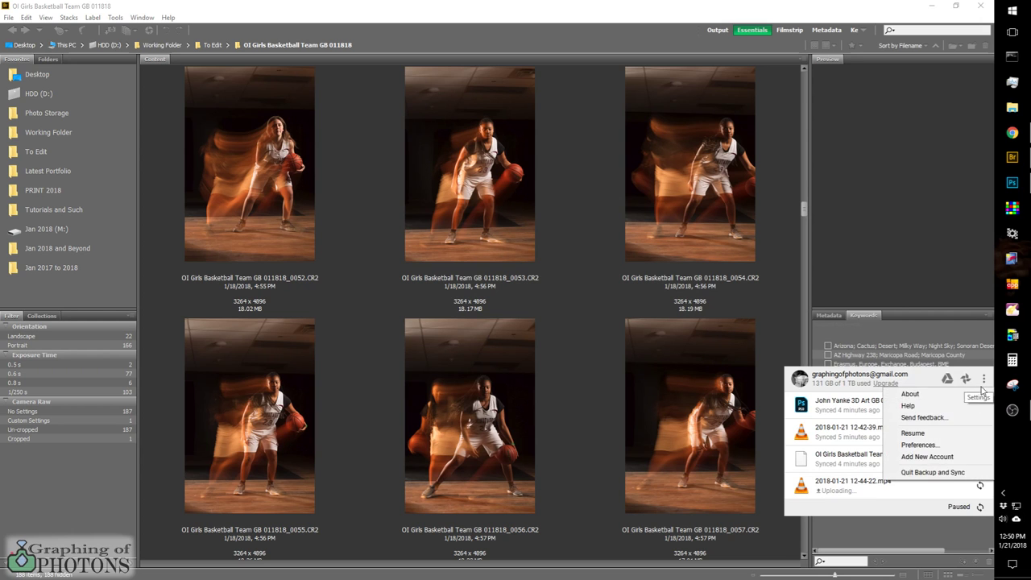
left_click(950, 473)
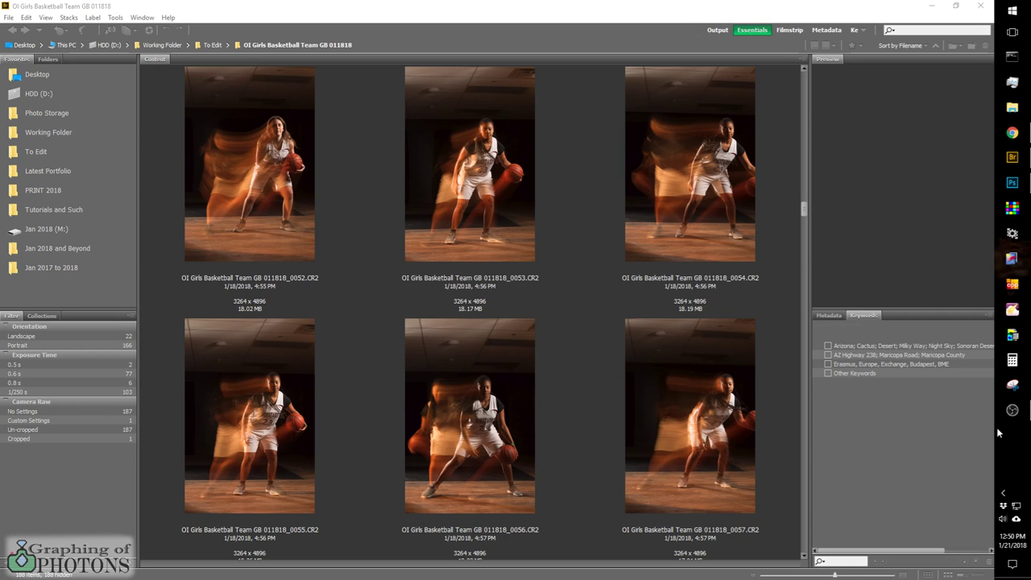
Step: Switch to Photoshop and dismiss the locked-file error
left_click(1013, 157)
left_click(1012, 158)
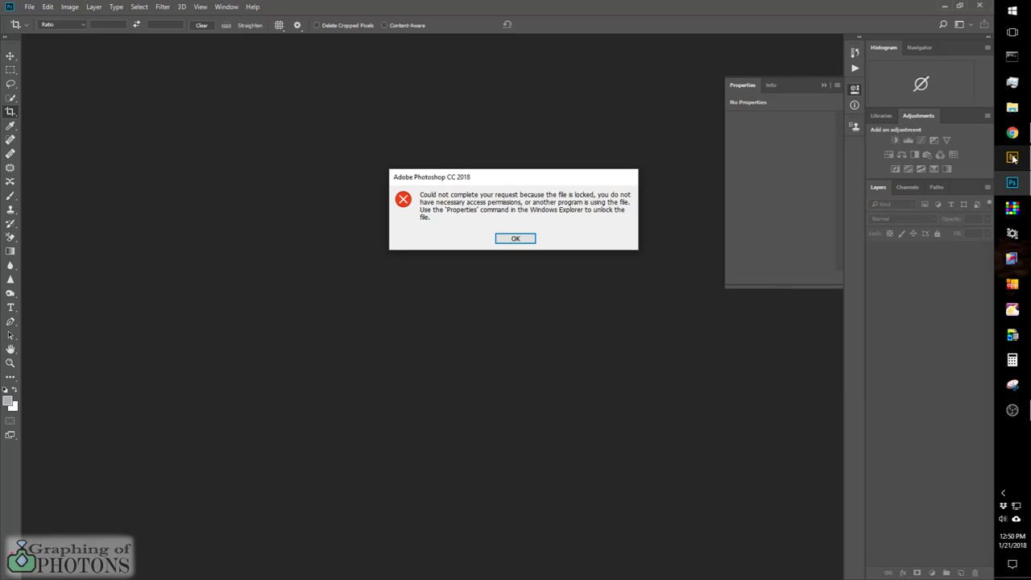
left_click(515, 239)
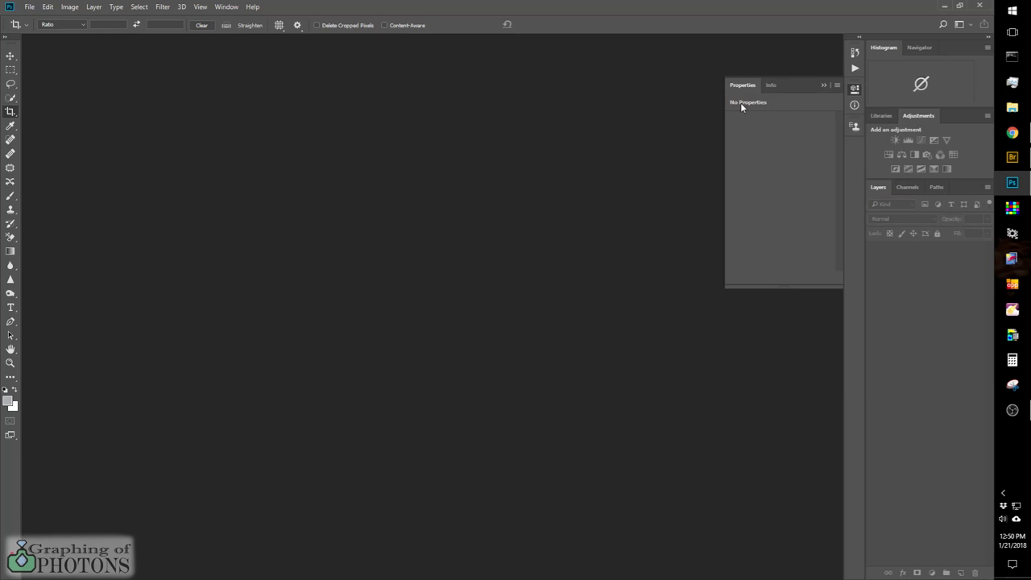
Step: Switch to Bridge and open OI Girls Basketball Team GB 011818_0070.CR2 through Camera Raw as an image in Photoshop
left_click(1013, 133)
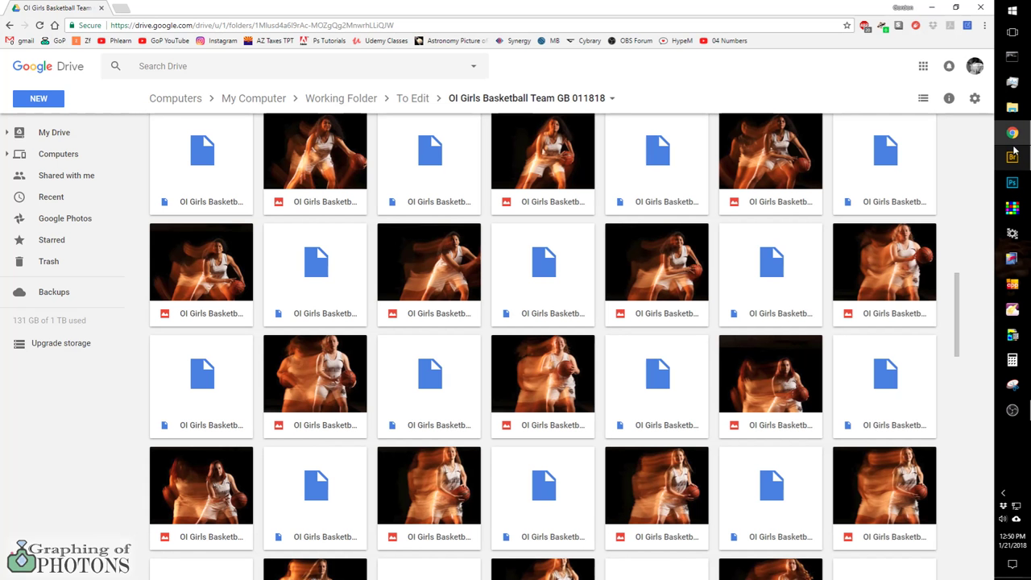
left_click(1016, 161)
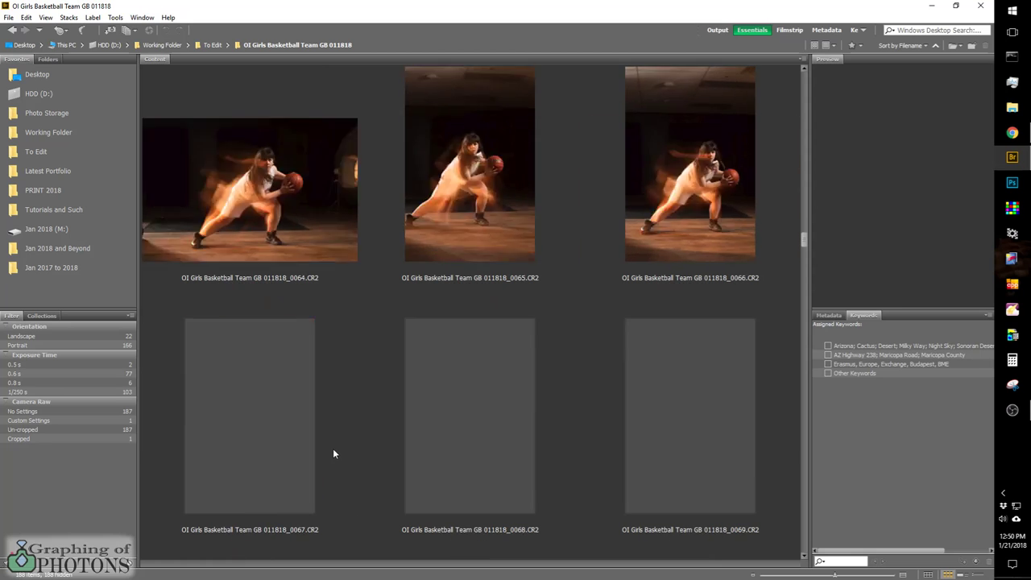
scroll(333, 452, "down", 3)
double_click(264, 187)
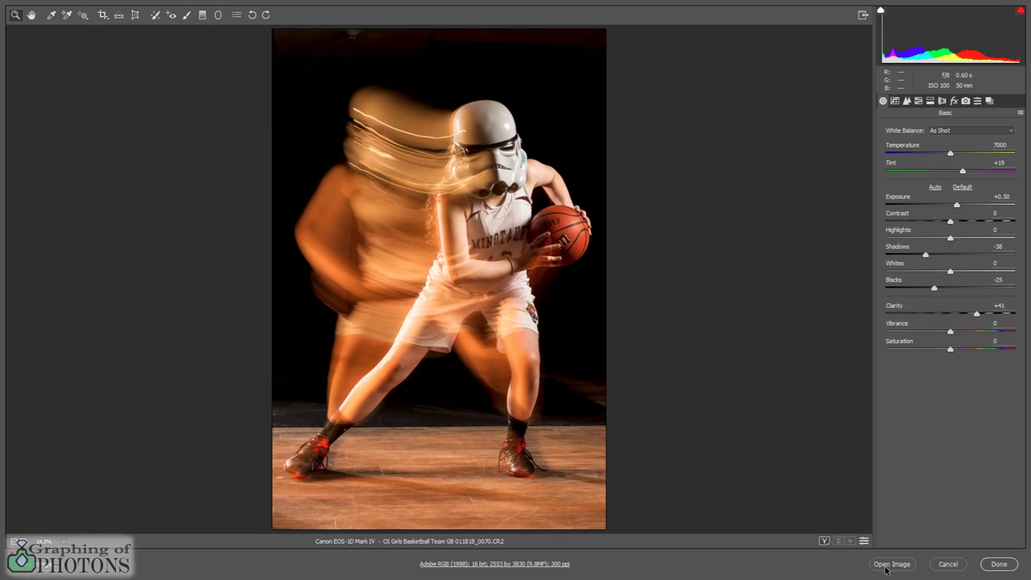
left_click(889, 564)
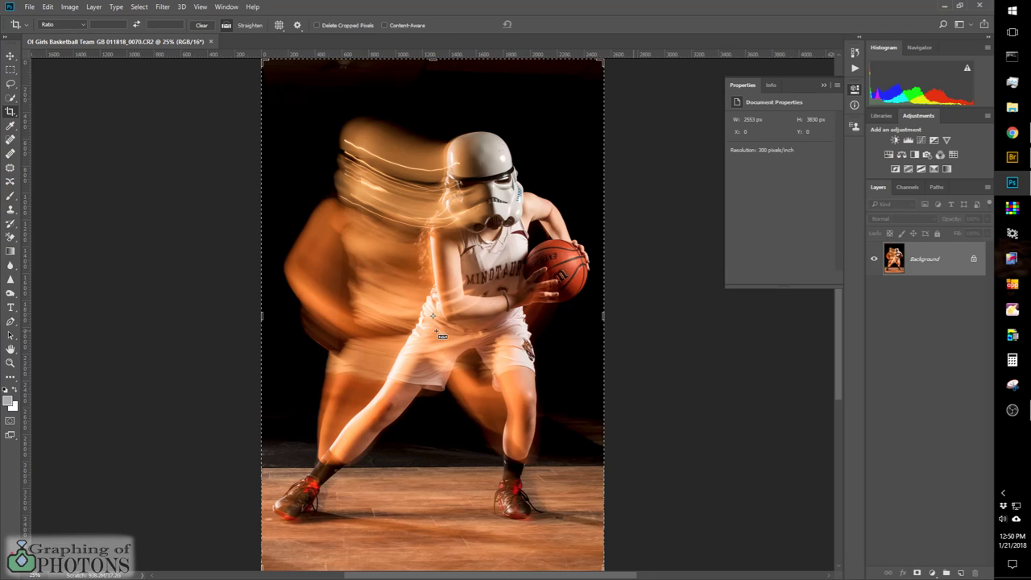
Step: Save the image as the Photoshop file OI Girls Basketball Team GB 011818_0070 in the OI Girls Basketball Team GB 011818 folder
left_click(29, 6)
left_click(40, 125)
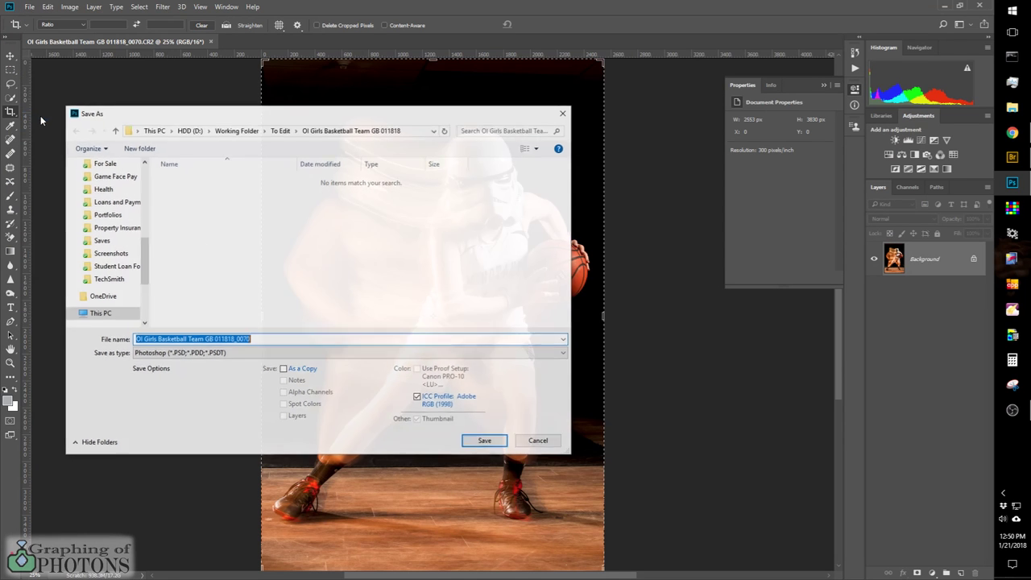
left_click(485, 441)
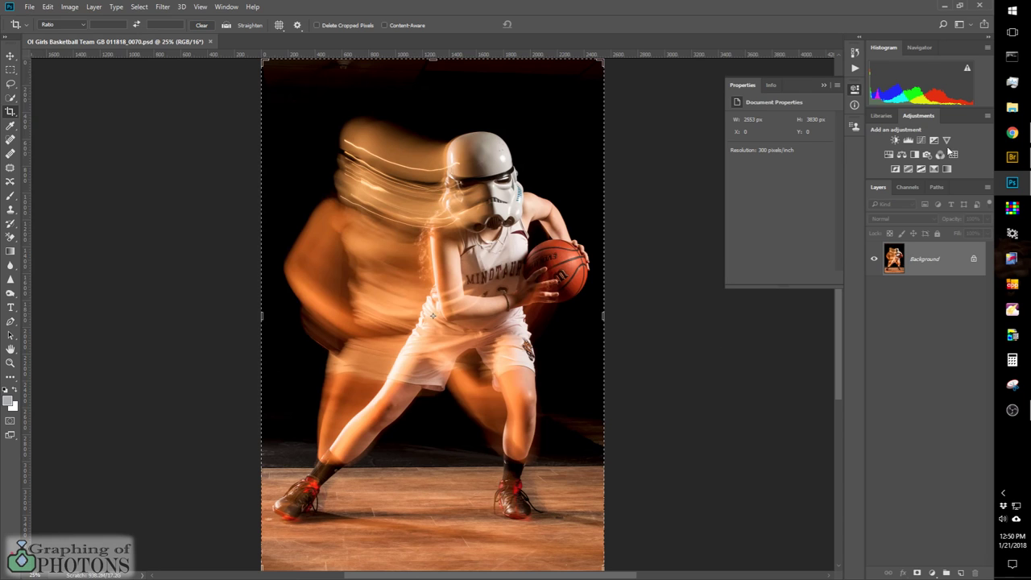
Step: Add a Color Balance adjustment layer with the midtones Magenta–Green value at +100, and save the PSD
left_click(902, 155)
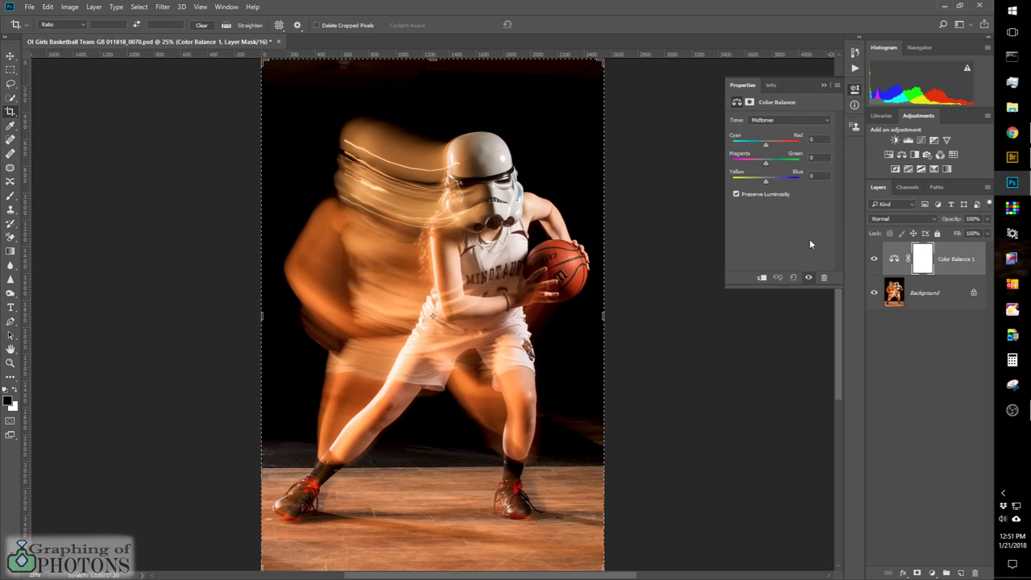
left_click_drag(765, 162, 813, 164)
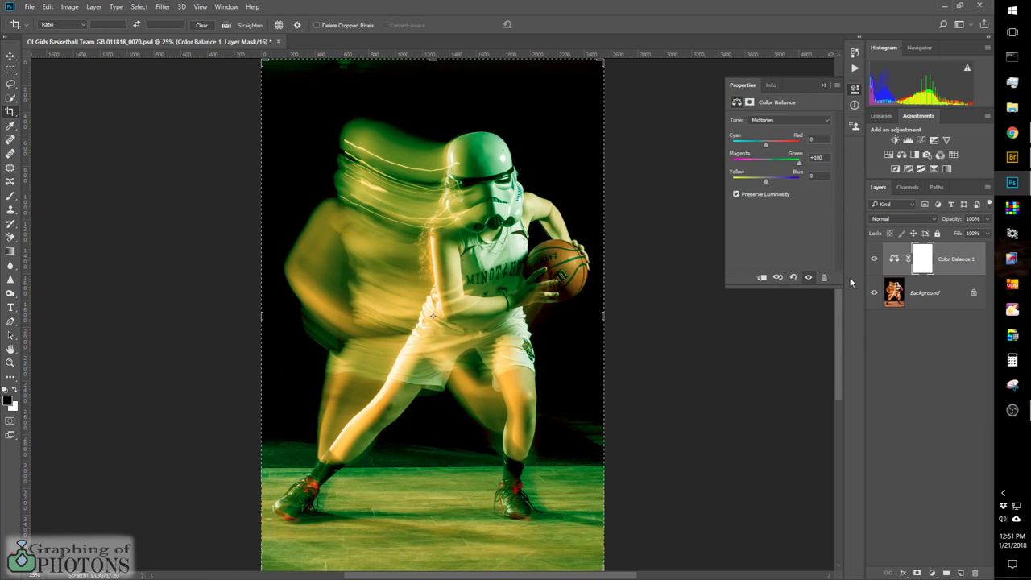
key("ctrl+s")
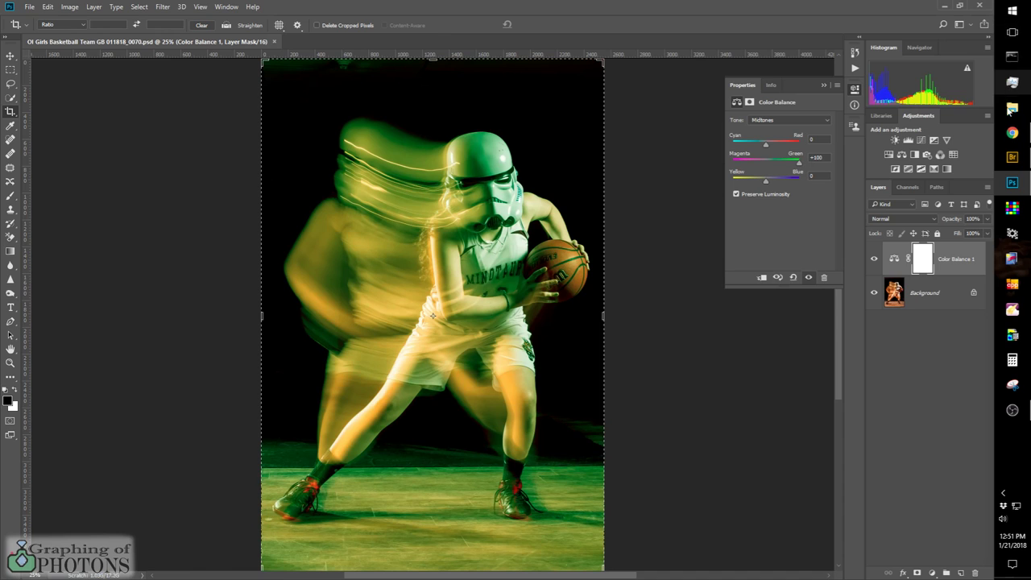
Step: View the team folder in Google Drive in Chrome, then switch to Bridge and open OI Girls Basketball Team GB 011818_0070.psd in Photoshop
left_click(1013, 133)
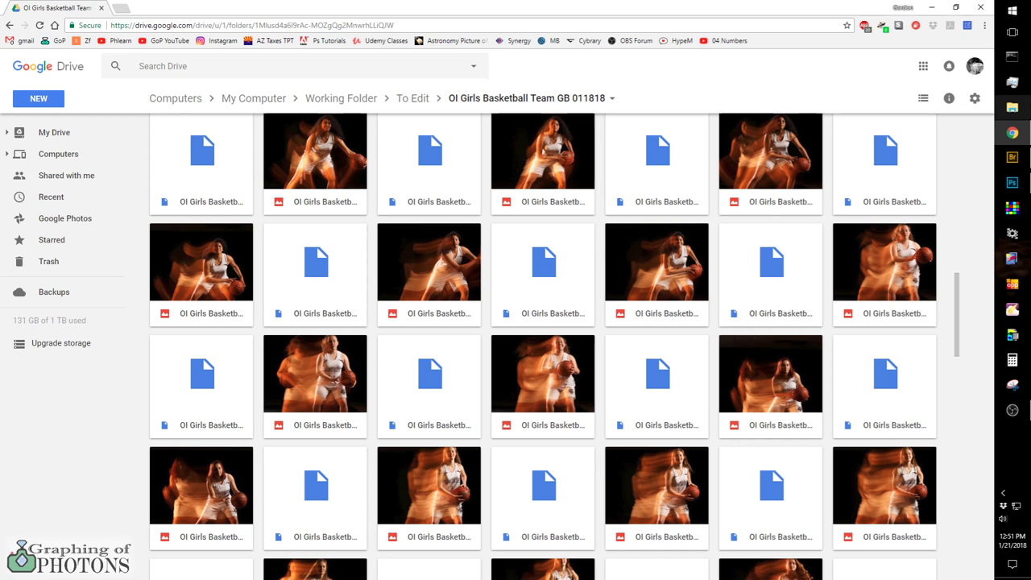
left_click(1012, 157)
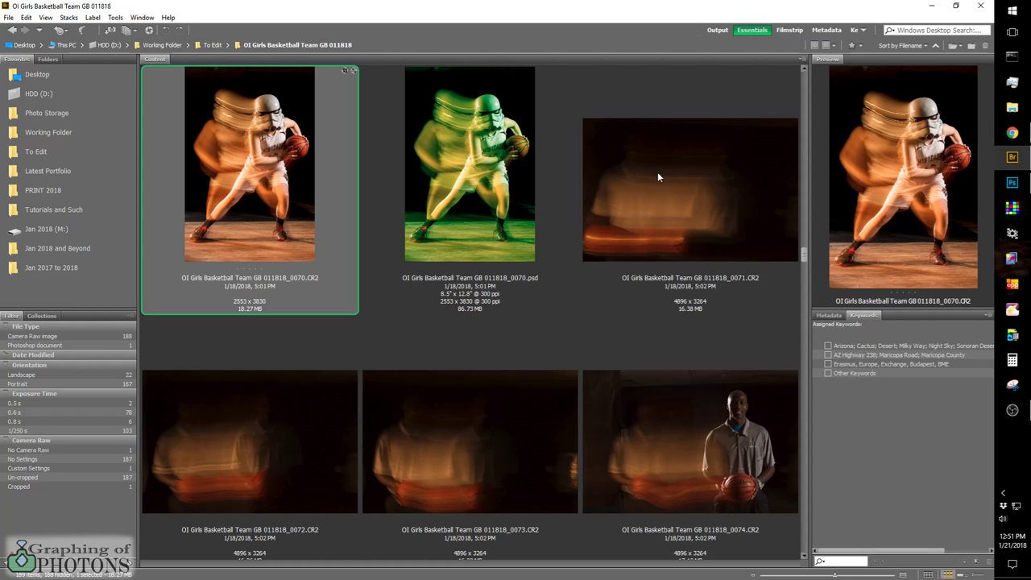
double_click(493, 176)
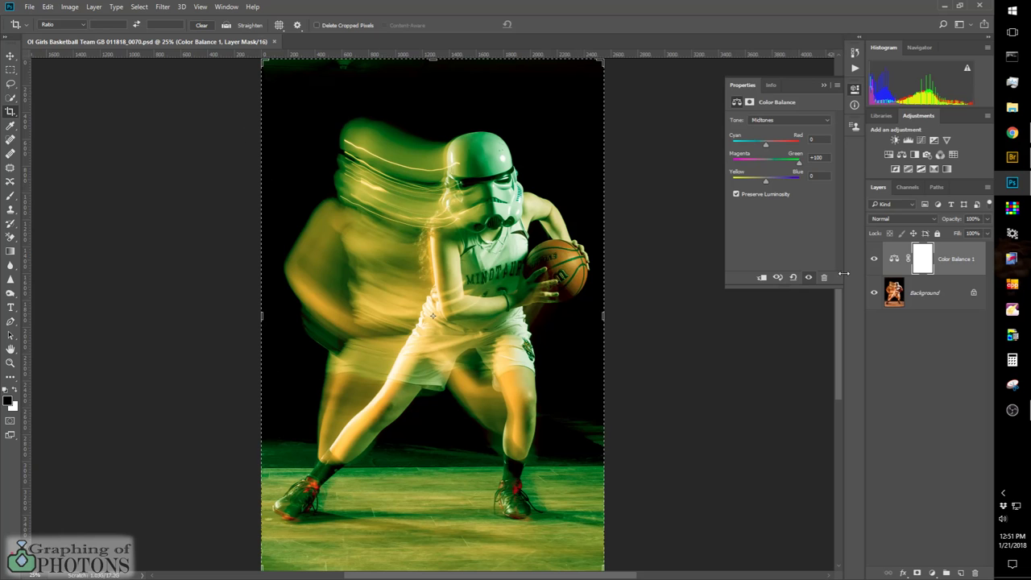
Step: Set the Color Balance layer's midtones Yellow–Blue value to -100 and save the PSD again
left_click_drag(766, 184, 732, 188)
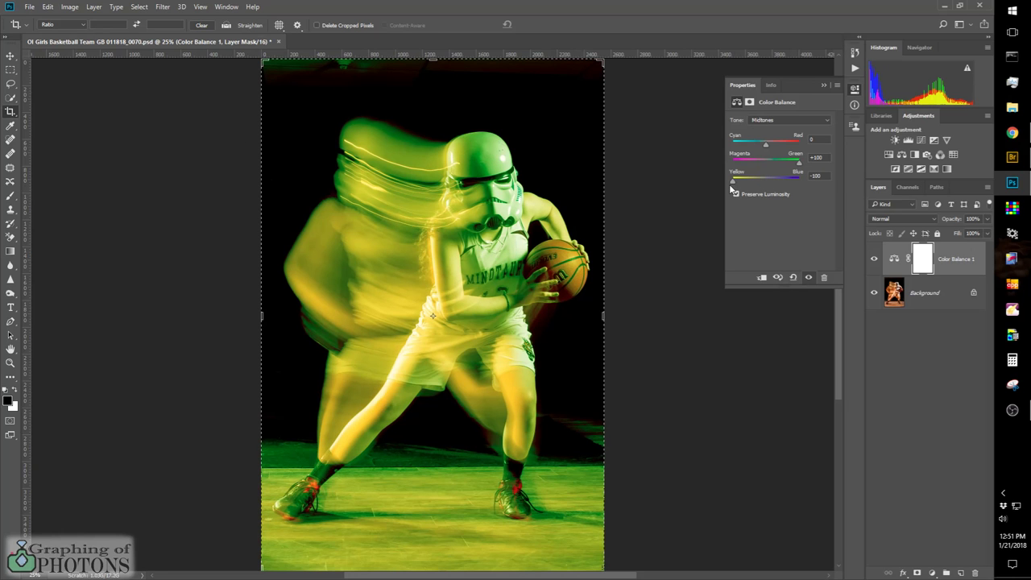
key("ctrl+s")
Step: Find Backup and Sync among the installed programs and launch it
key("super")
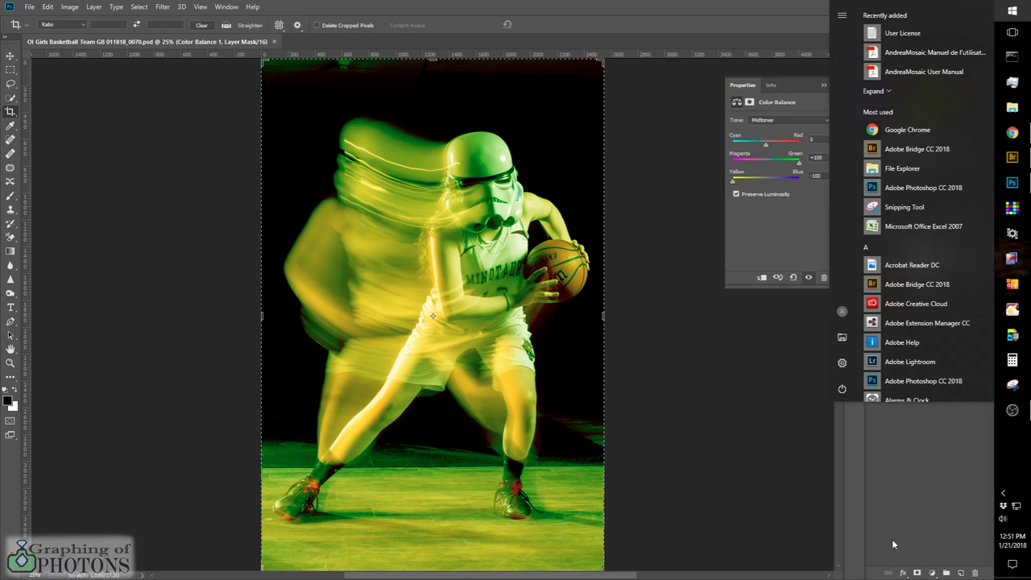
key("super")
type("ba")
key("Return")
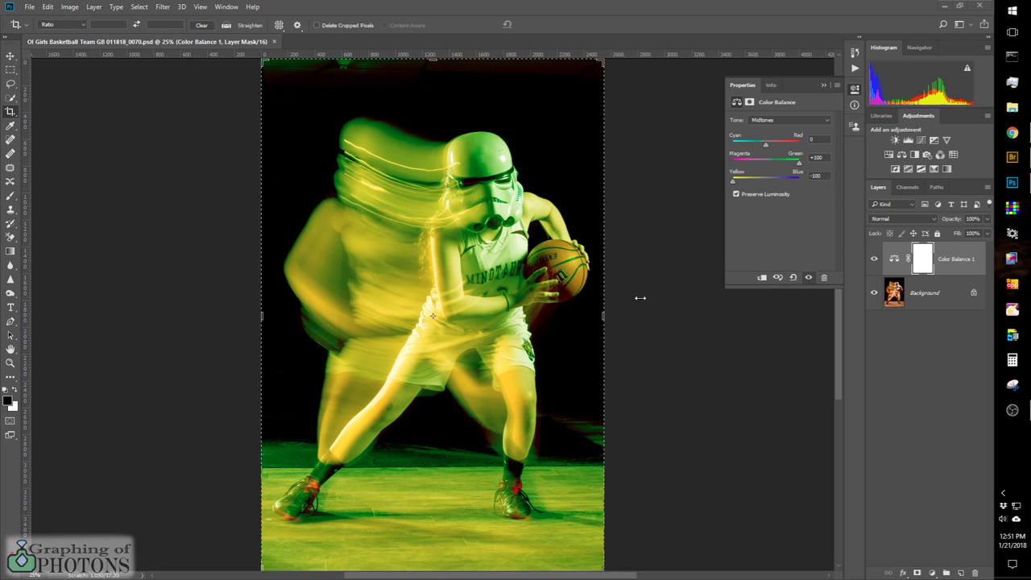
Step: Resume the paused syncing in Backup and Sync
left_click(1016, 519)
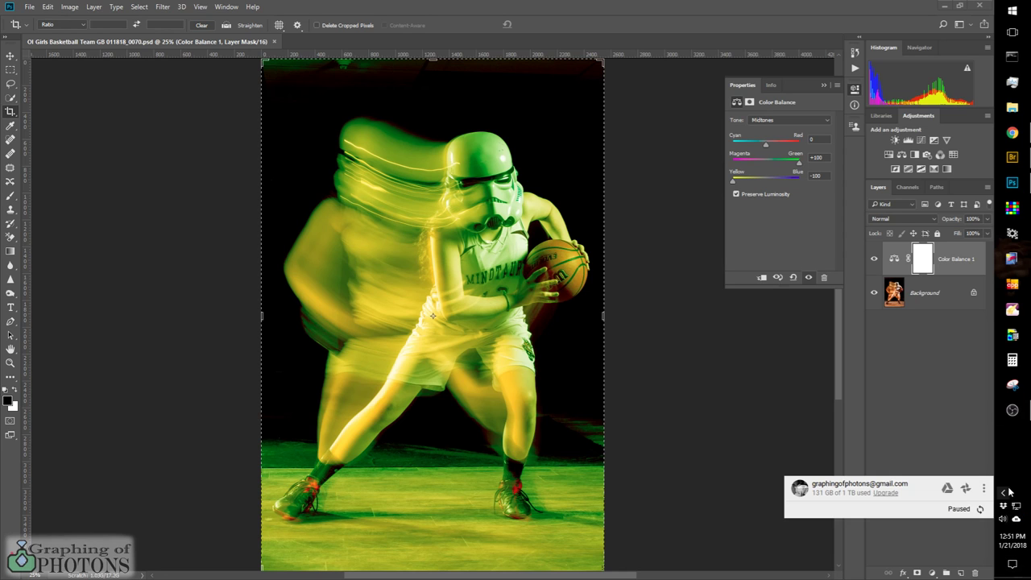
left_click(984, 488)
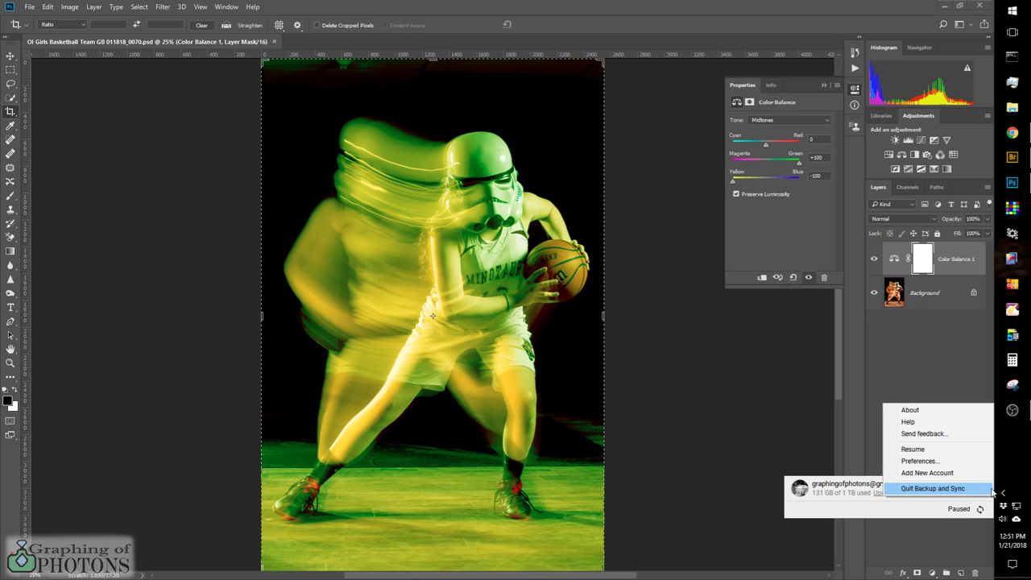
left_click(916, 448)
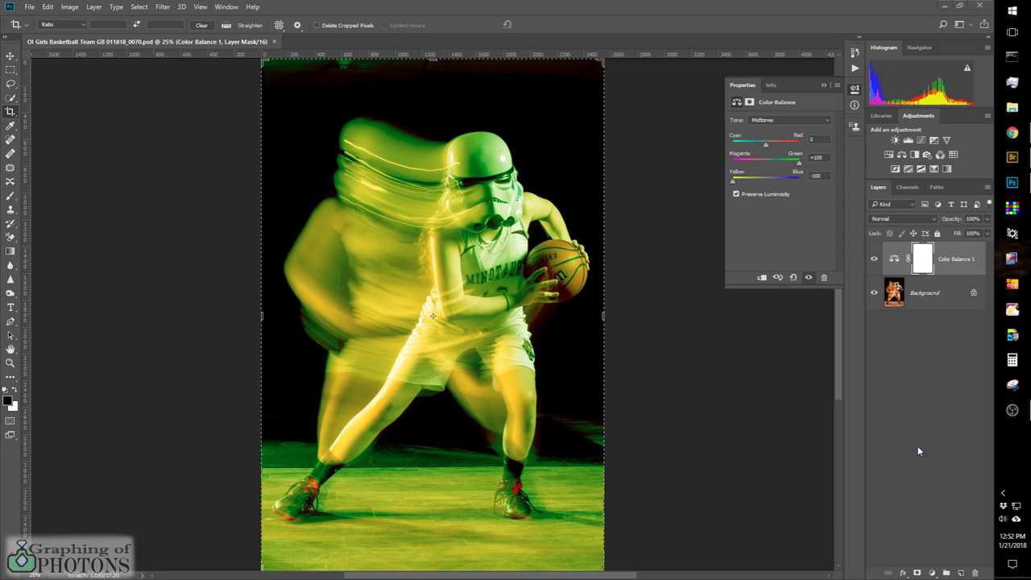